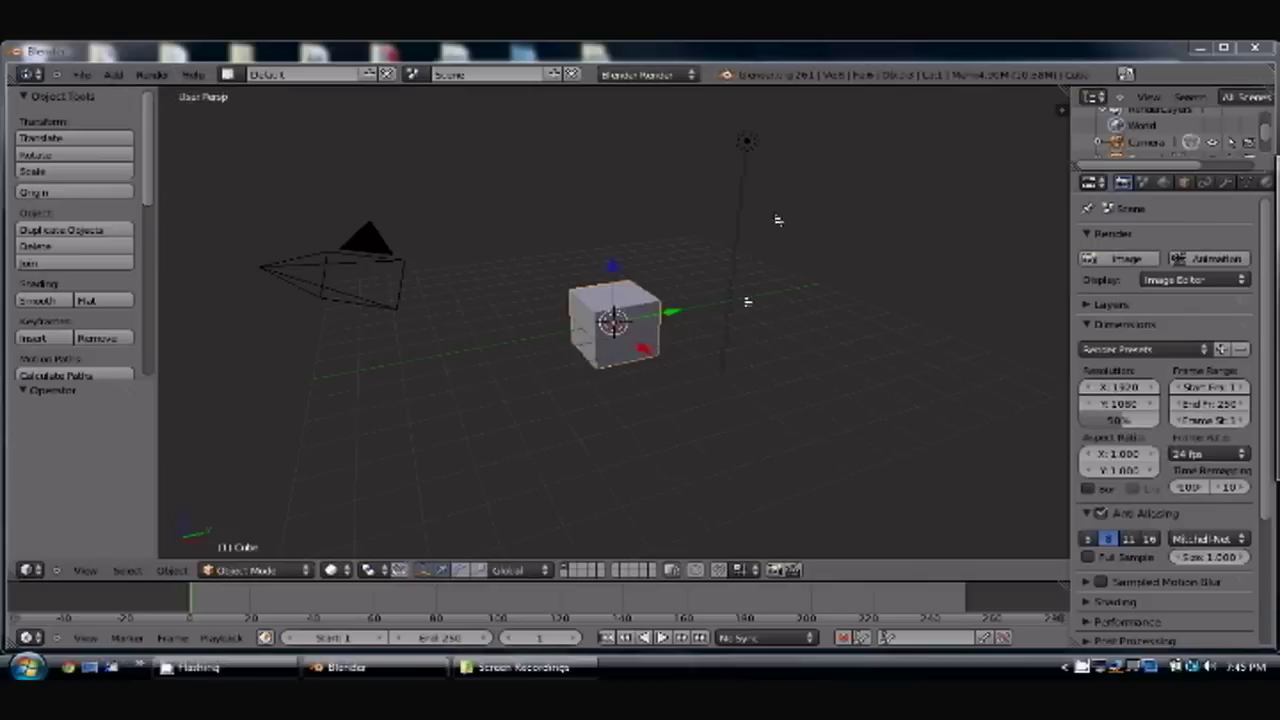
Delete the default cube from the scene.
{"action": "left_click", "coordinate": [712, 228]}
{"action": "key", "text": "x"}
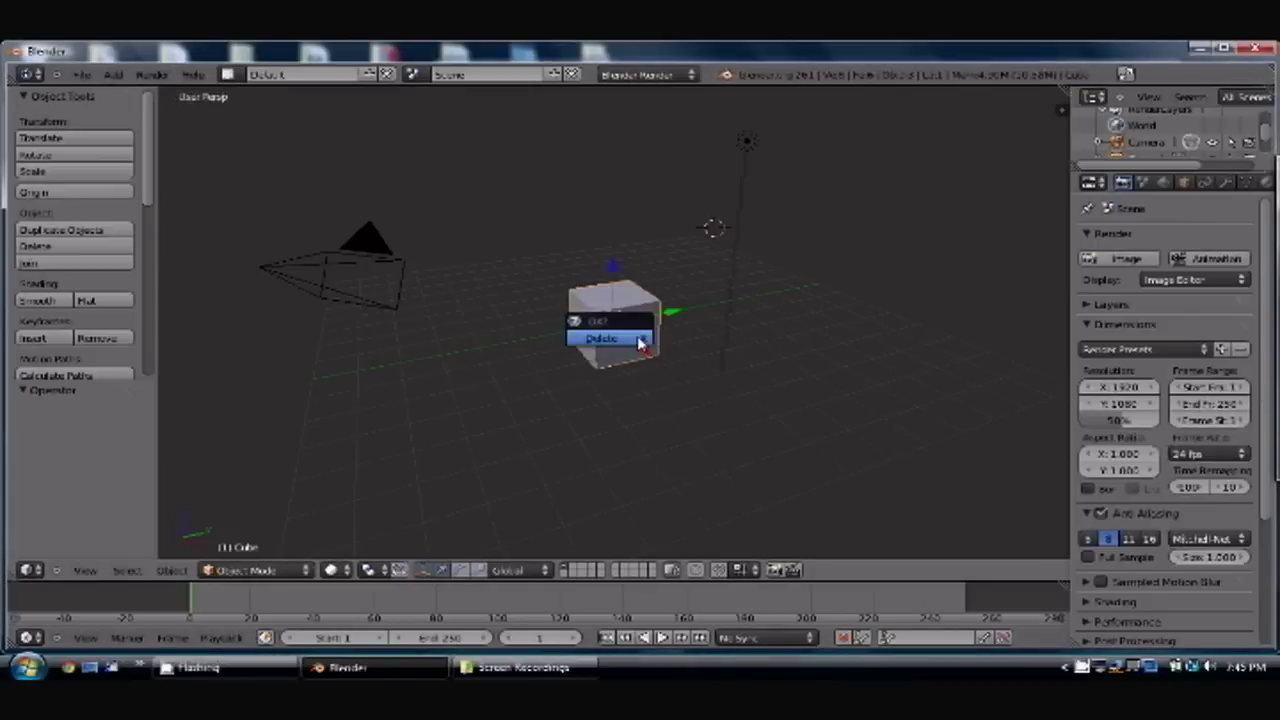
{"action": "left_click", "coordinate": [640, 343]}
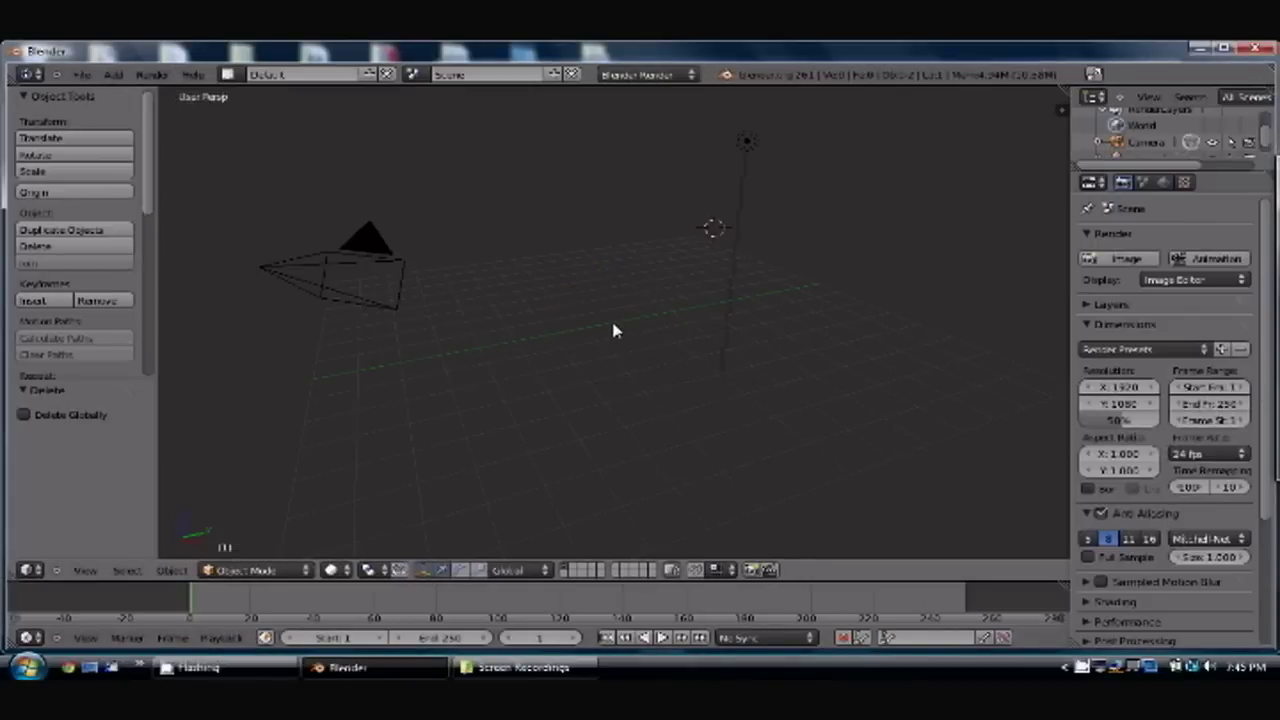
Add a plane mesh near the centre of the grid and scale it by 12.
{"action": "left_click", "coordinate": [611, 325]}
{"action": "key", "text": "shift+a"}
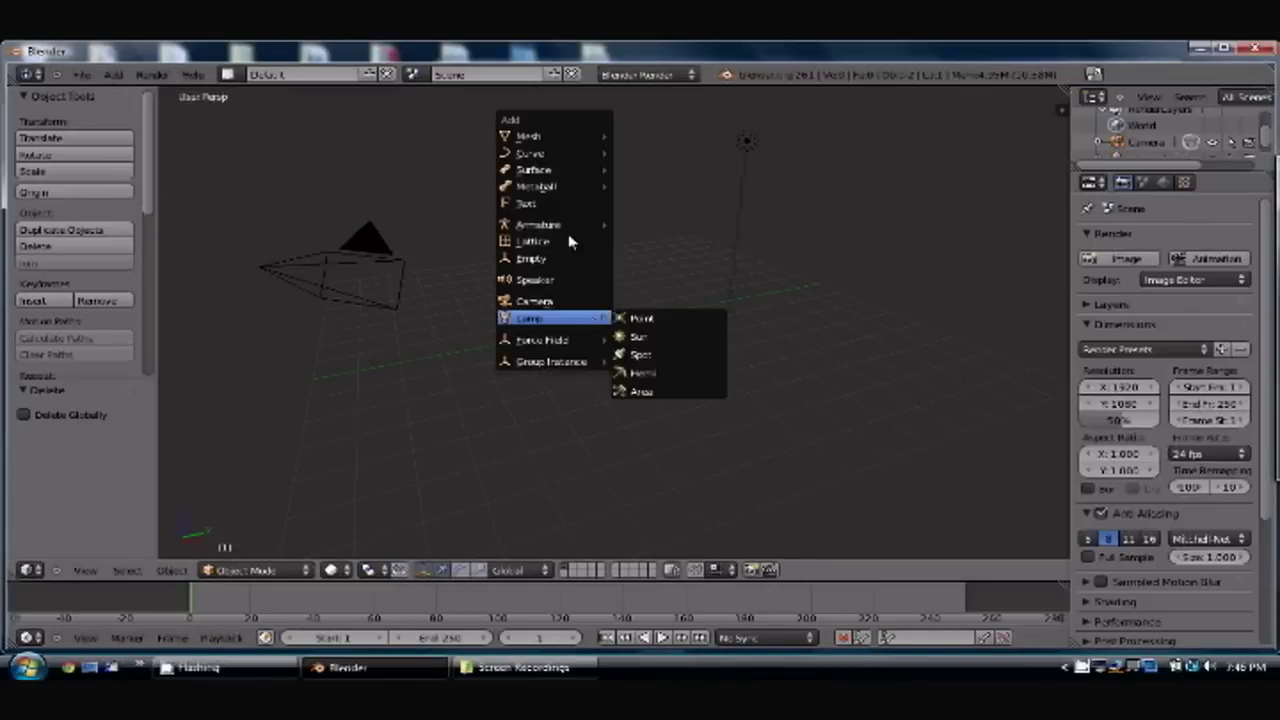
{"action": "mouse_move", "coordinate": [576, 140]}
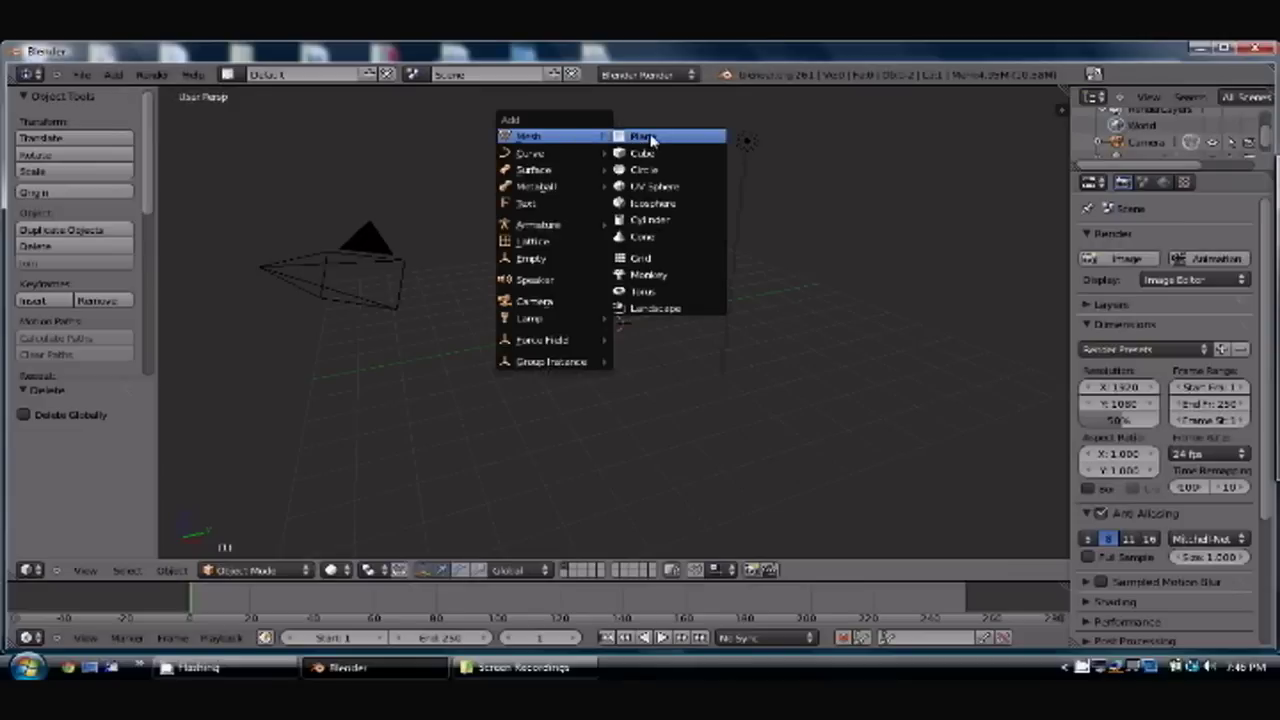
{"action": "left_click", "coordinate": [650, 137]}
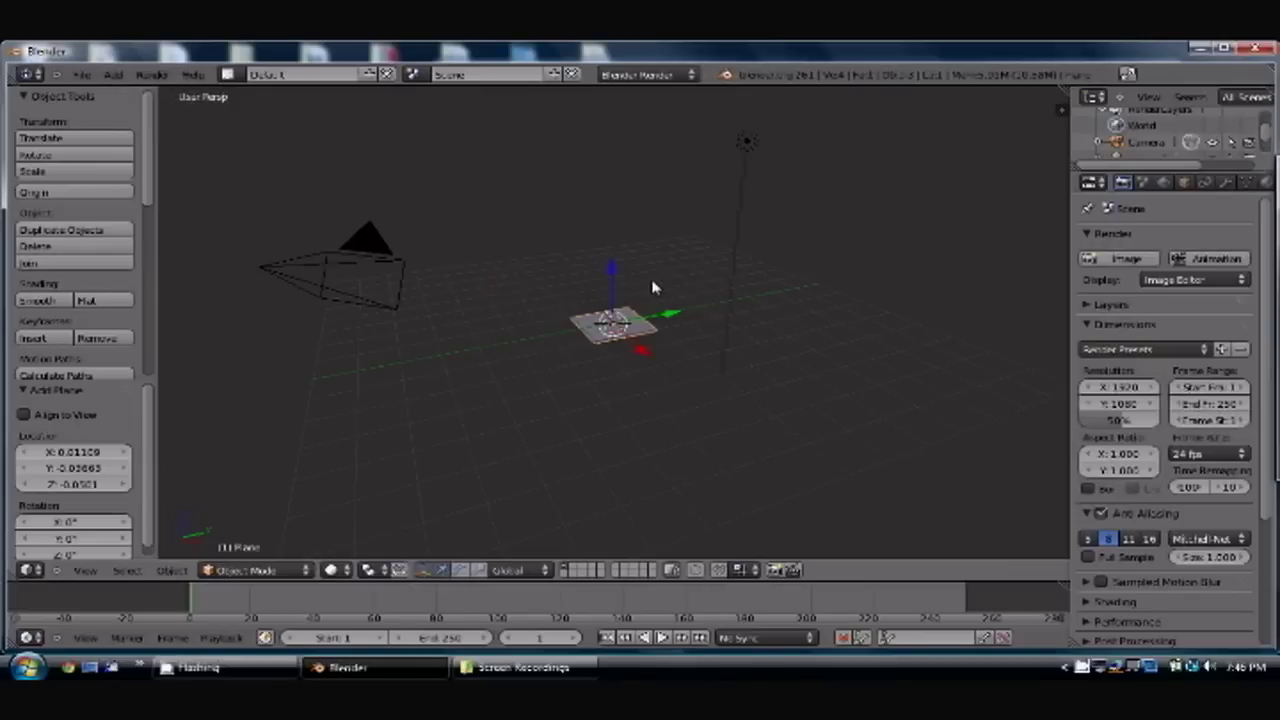
{"action": "type", "text": "s12"}
{"action": "key", "text": "Return"}
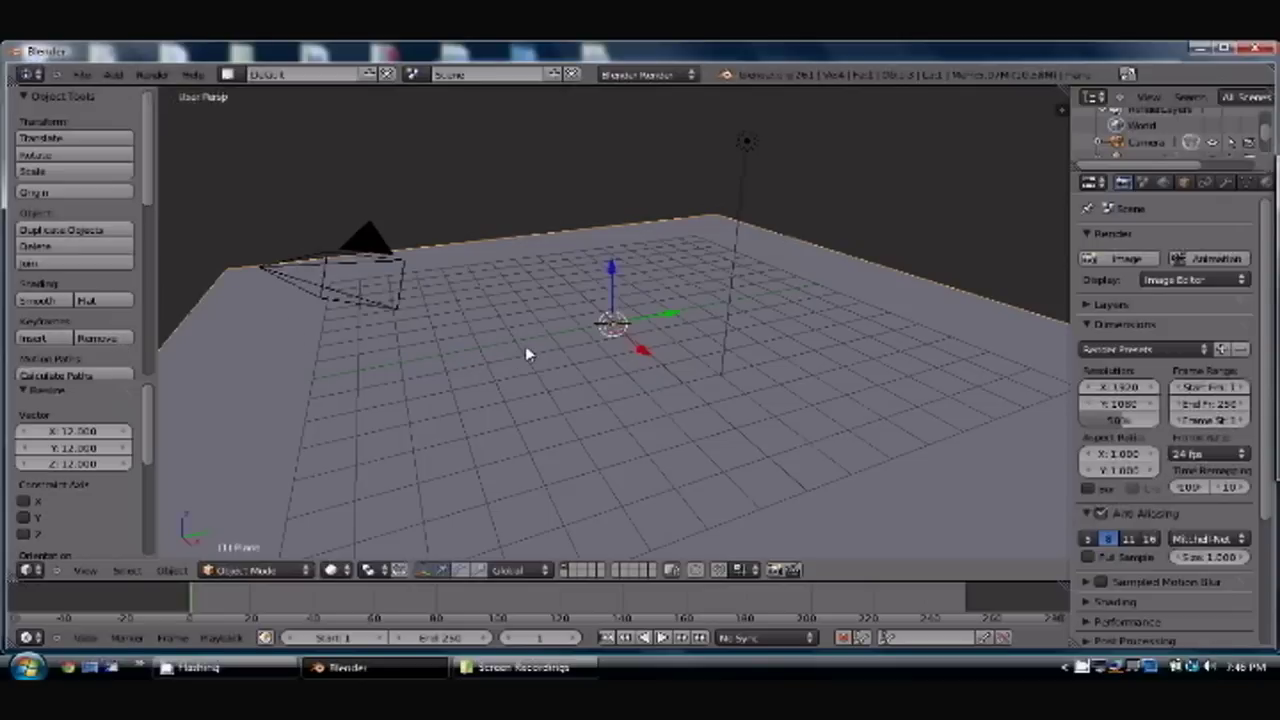
Subdivide the plane's mesh in Edit Mode with the number of cuts set to 6.
{"action": "key", "text": "Tab"}
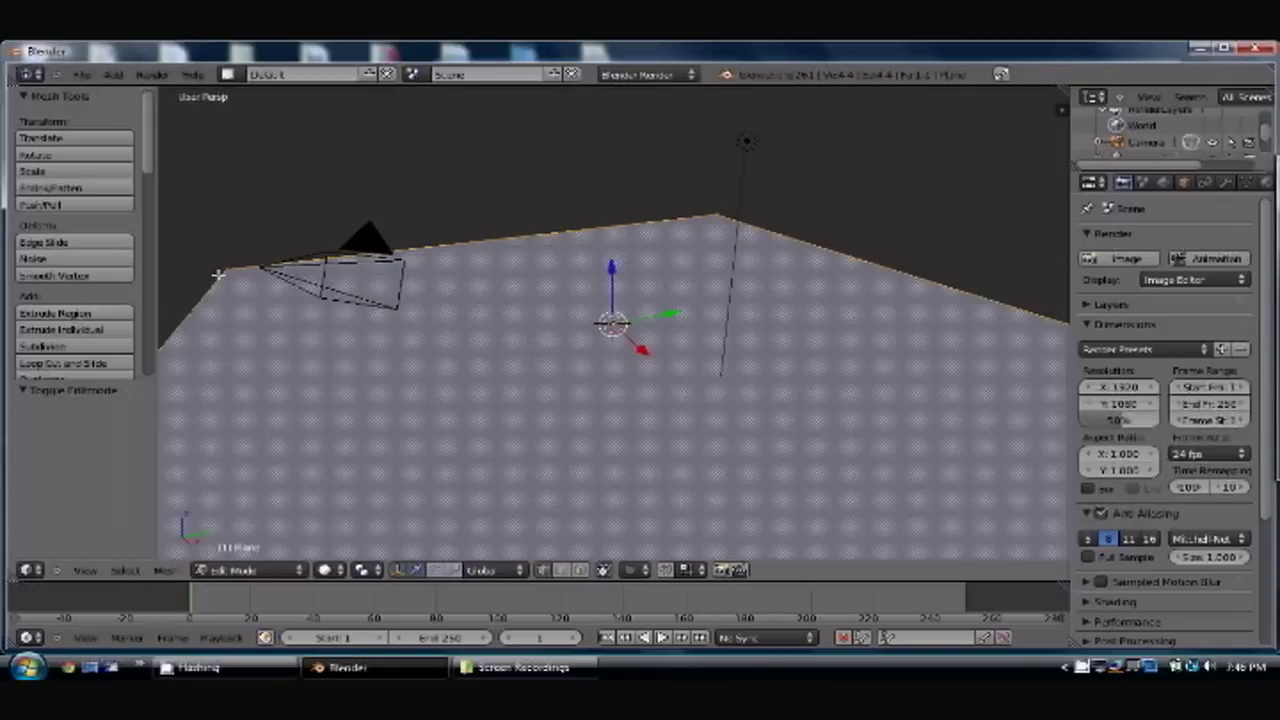
{"action": "left_click", "coordinate": [56, 347]}
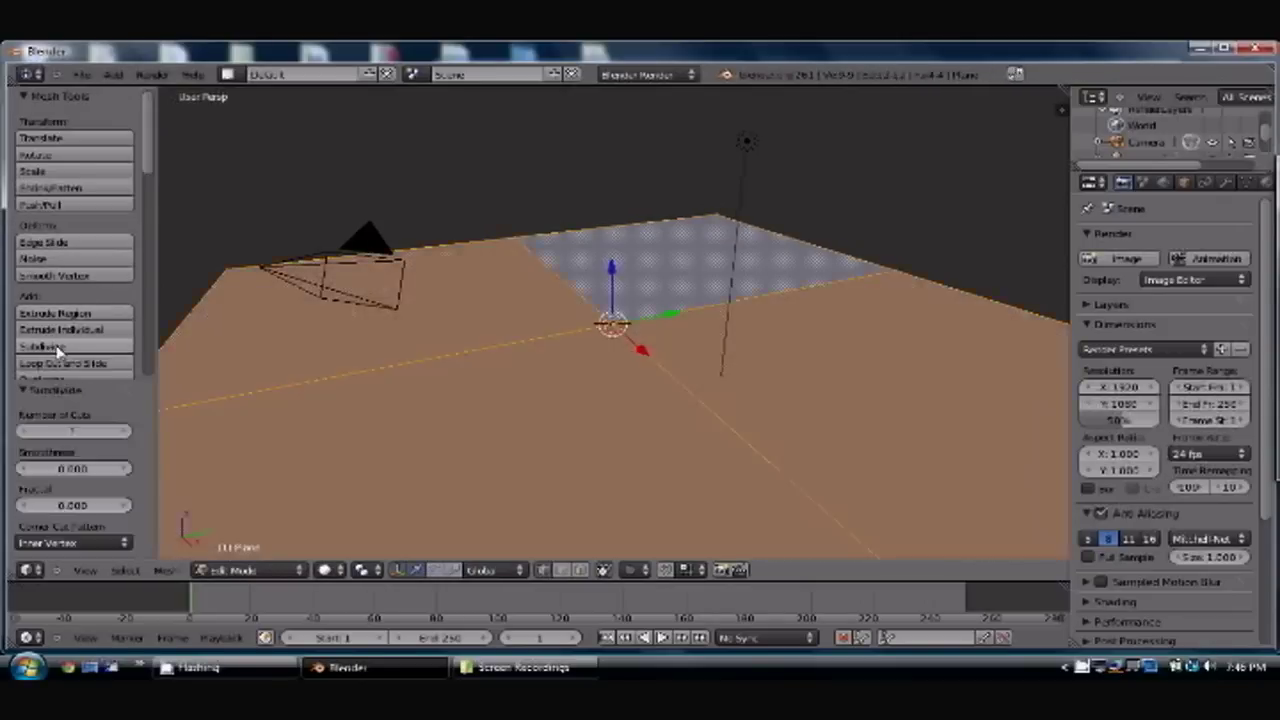
{"action": "left_click", "coordinate": [70, 432]}
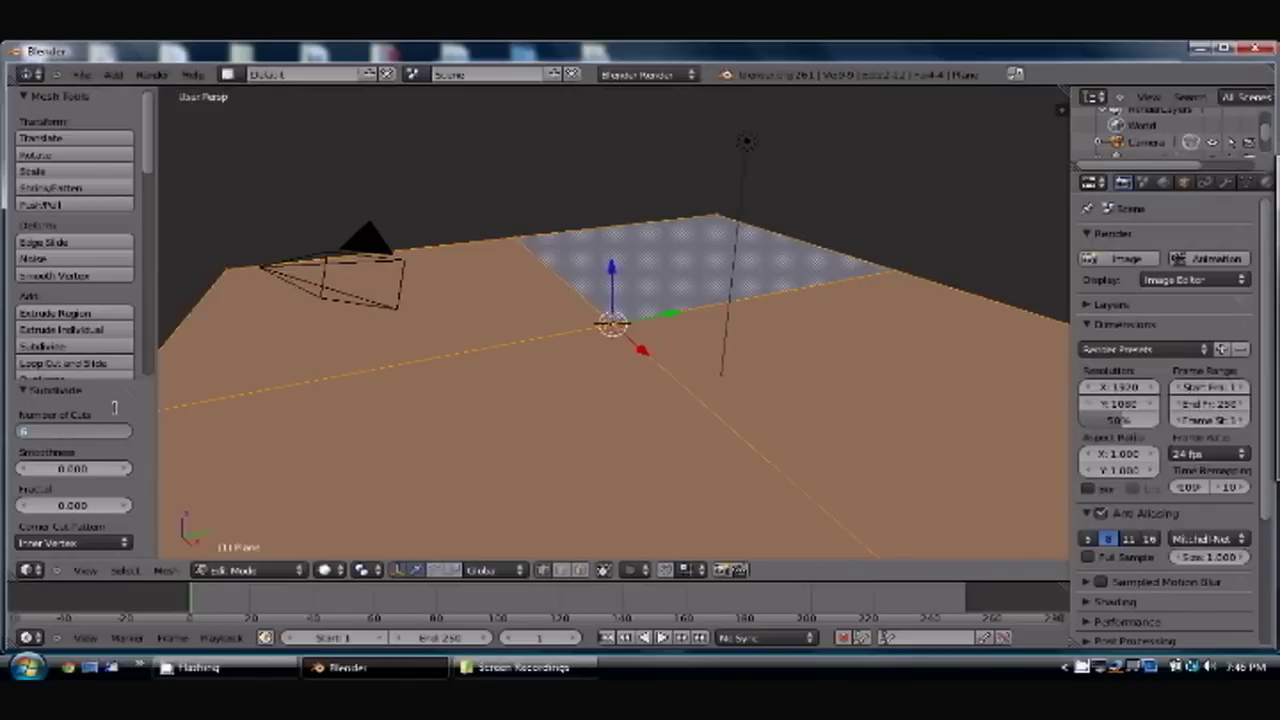
{"action": "key", "text": "Return"}
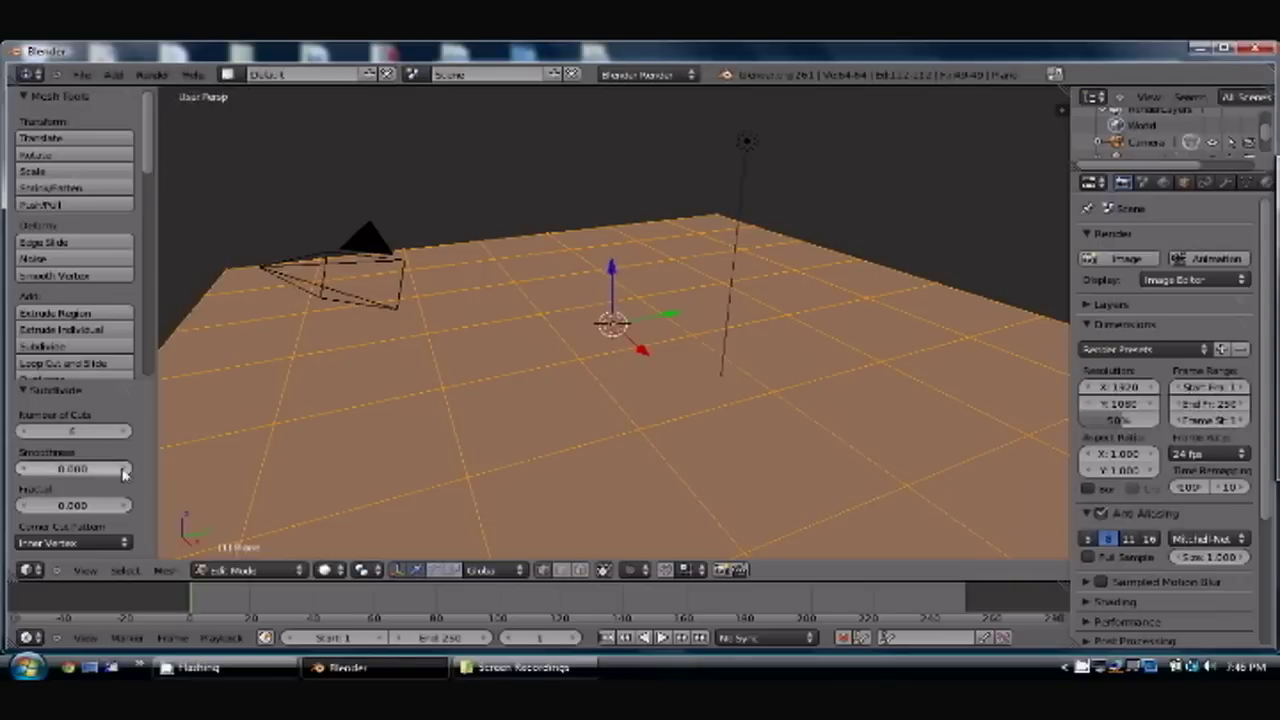
Set the subdivision's fractal value to 4 and apply smooth shading to the plane in Object Mode.
{"action": "left_click", "coordinate": [70, 507]}
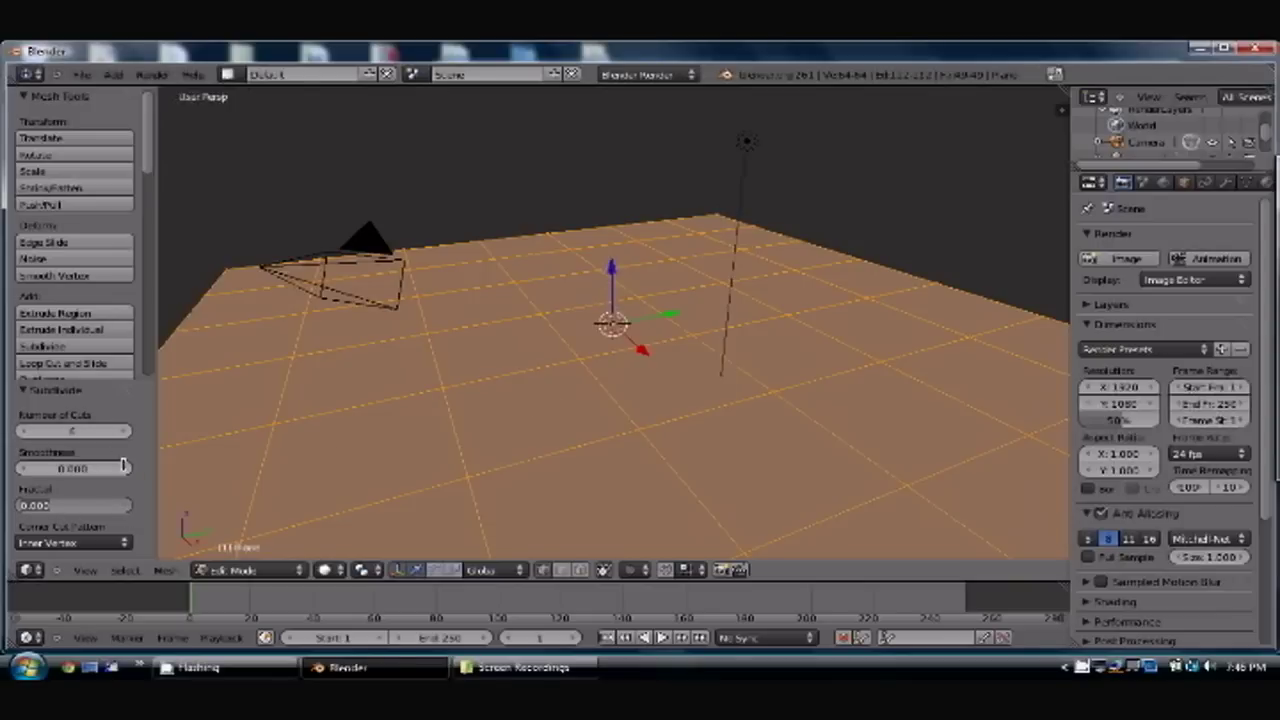
{"action": "type", "text": "0"}
{"action": "key", "text": "Return"}
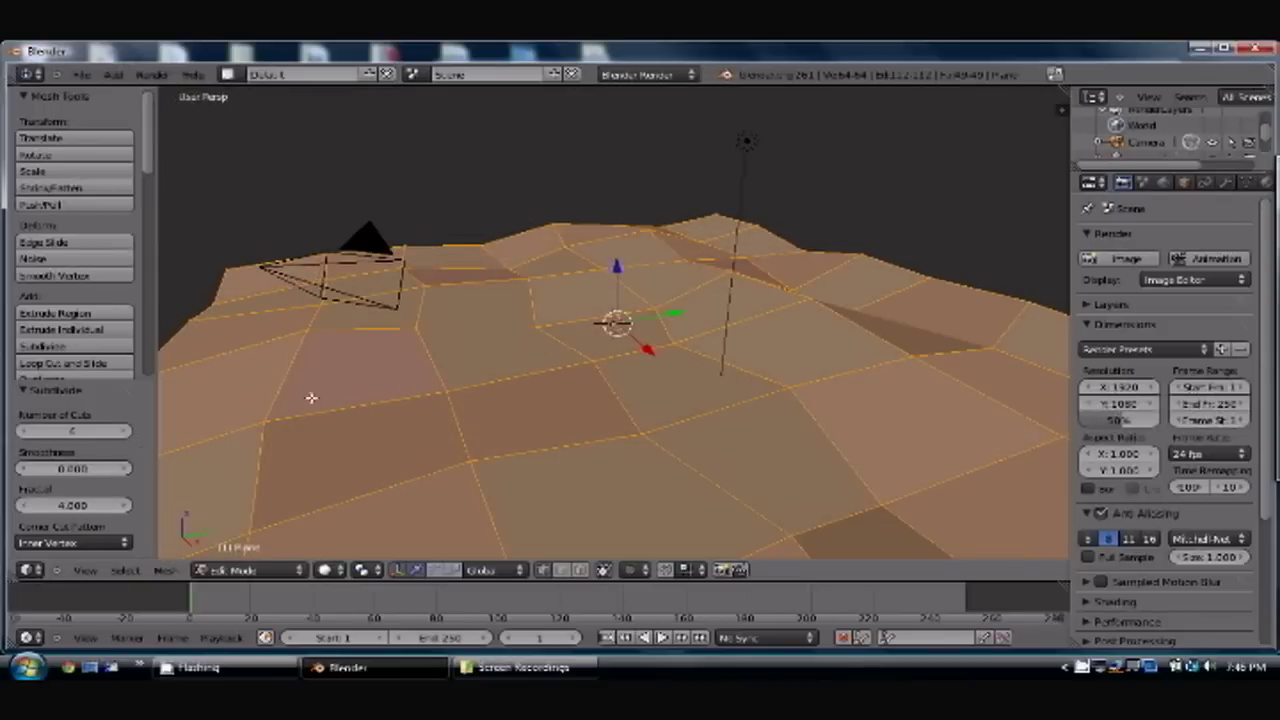
{"action": "key", "text": "Tab"}
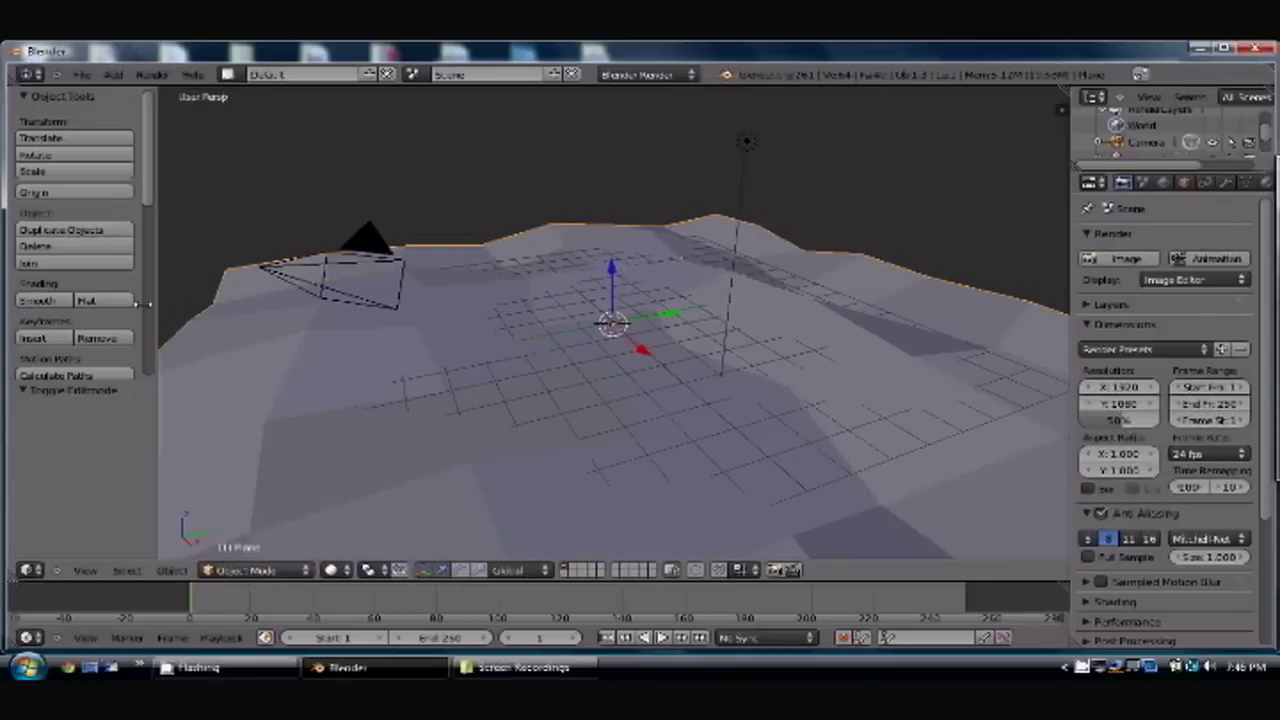
{"action": "left_click", "coordinate": [36, 301]}
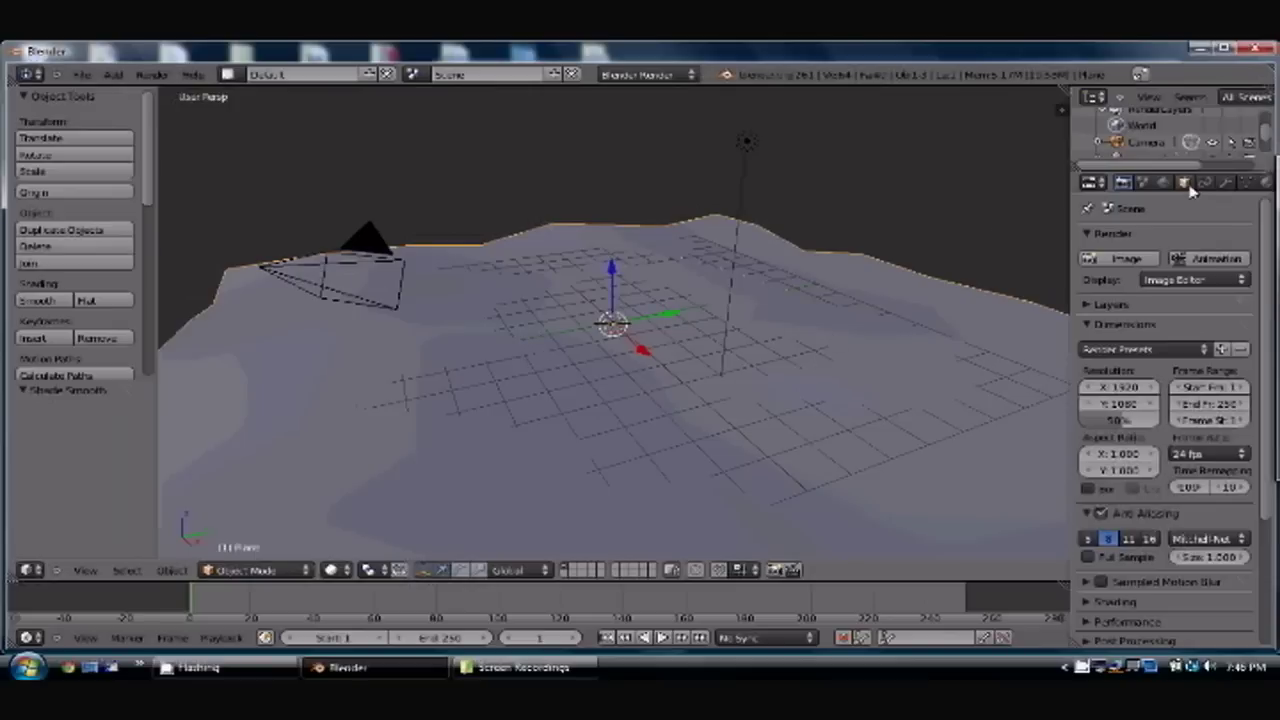
Create a new material for the terrain plane and add a texture of type Image or Movie to it.
{"action": "left_click", "coordinate": [1266, 184]}
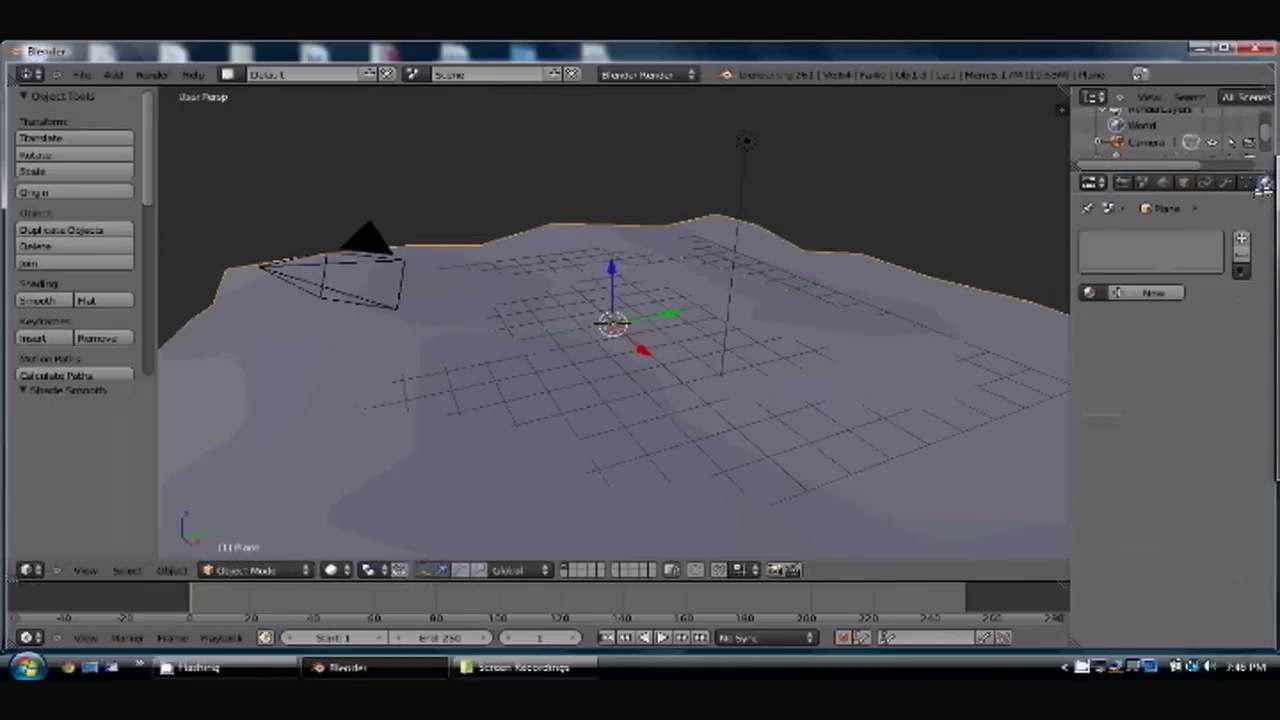
{"action": "left_click", "coordinate": [1156, 292]}
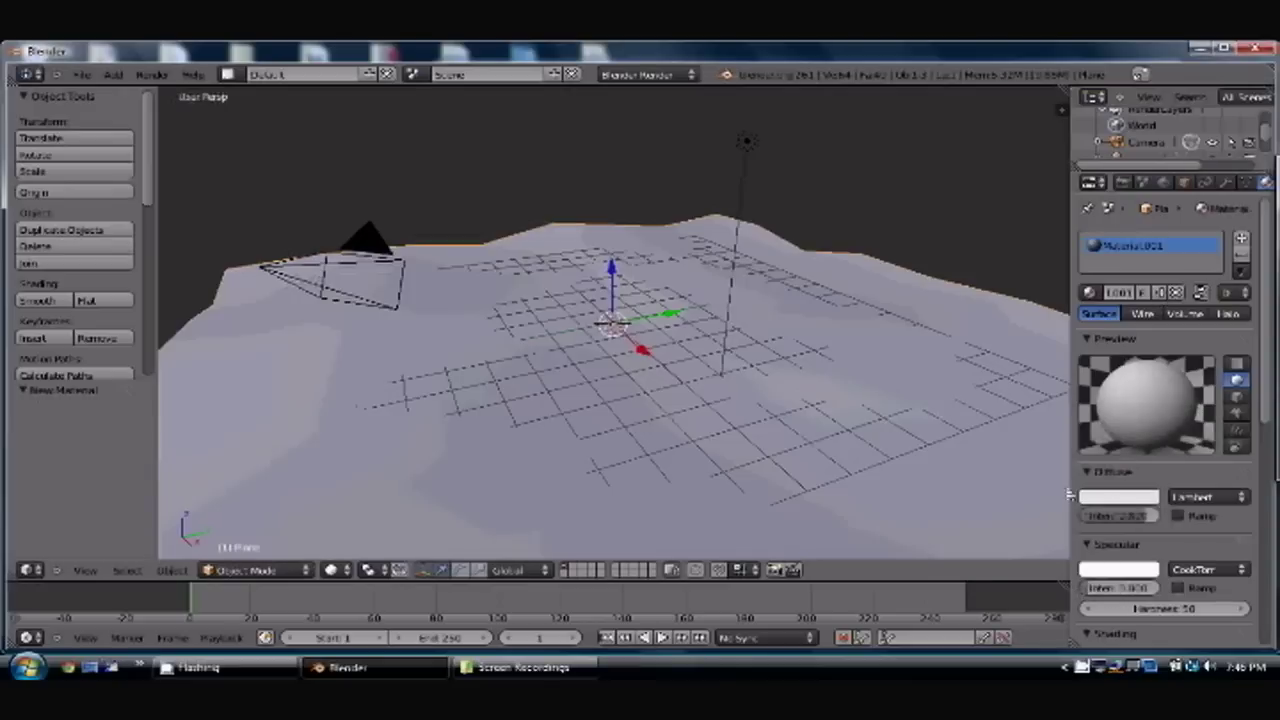
{"action": "left_click_drag", "start_coordinate": [1057, 262], "coordinate": [1039, 262]}
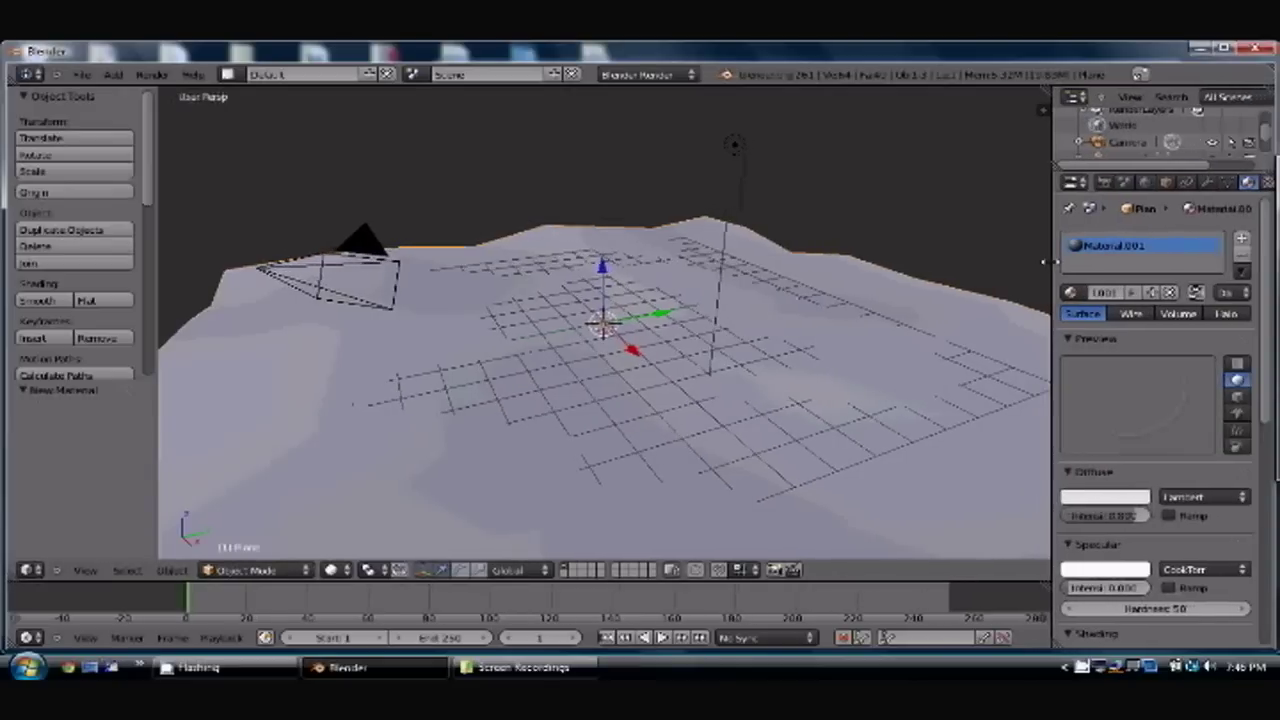
{"action": "left_click", "coordinate": [1265, 183]}
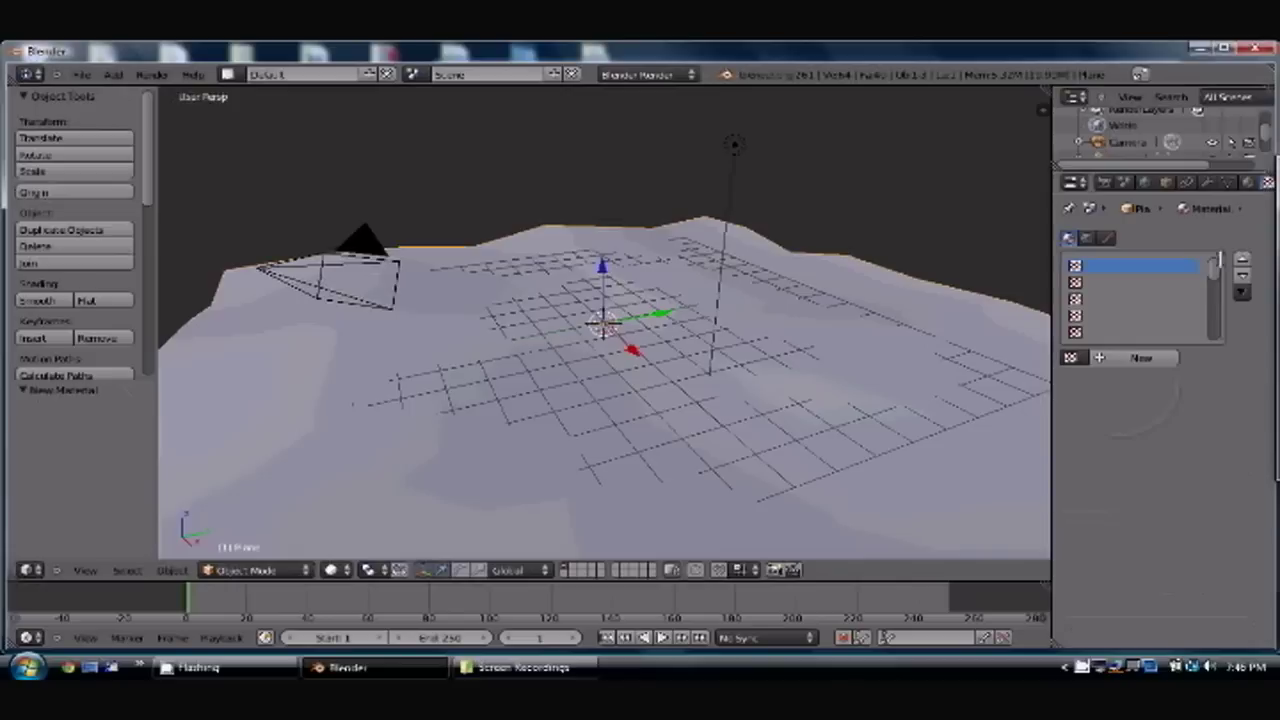
{"action": "left_click", "coordinate": [1145, 360]}
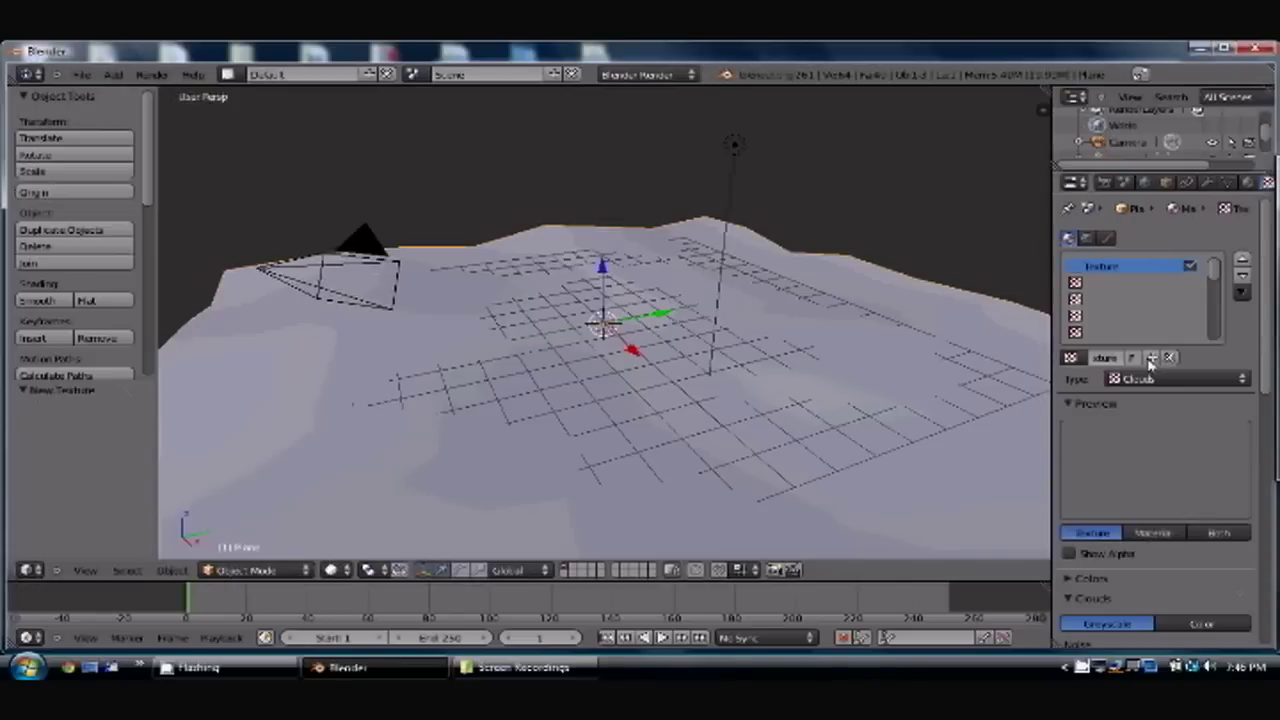
{"action": "left_click", "coordinate": [1157, 380]}
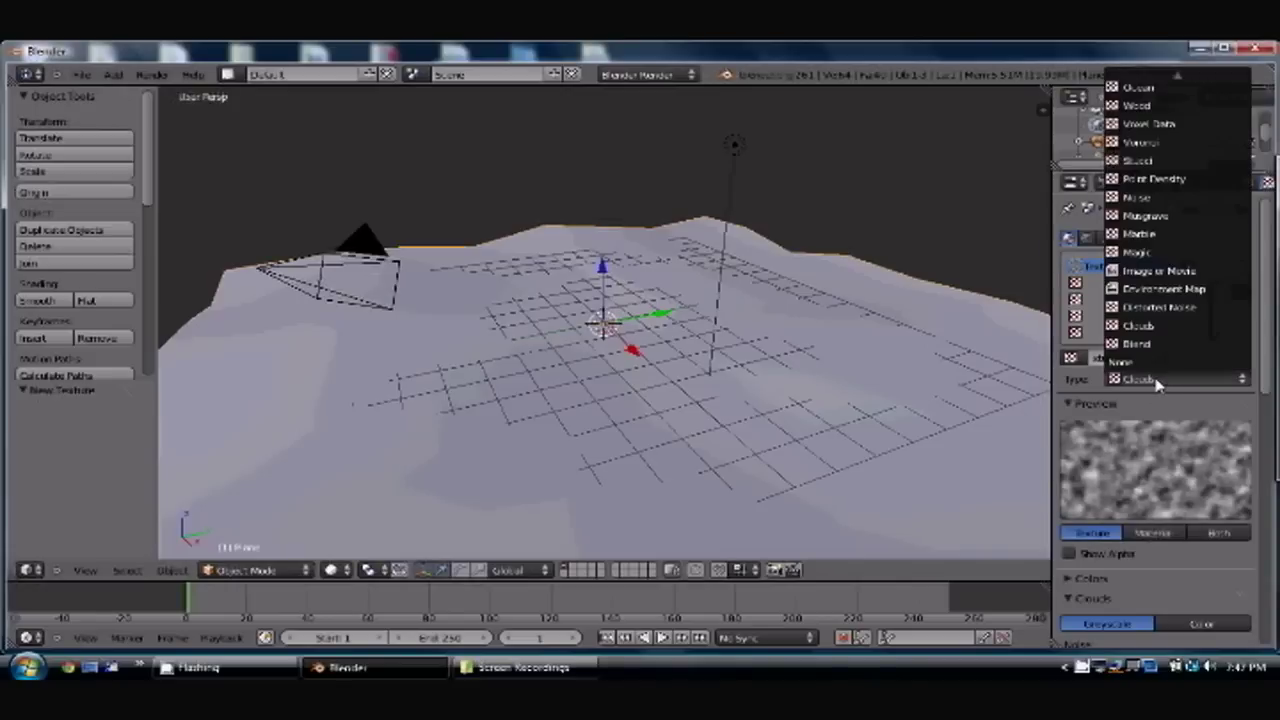
{"action": "left_click", "coordinate": [1158, 271]}
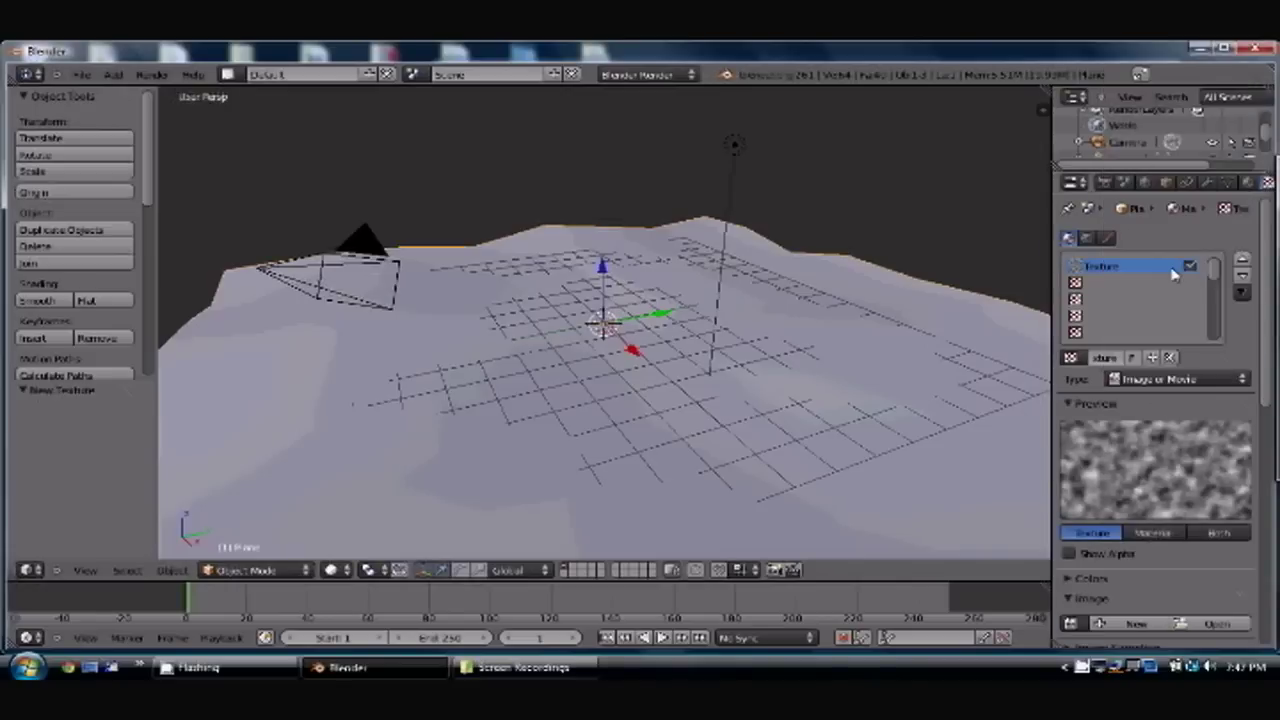
Load Green_grass_by_Gardek.jpg from the Blender stuff folder on the Desktop as the texture's image.
{"action": "left_click", "coordinate": [1217, 623]}
{"action": "left_click", "coordinate": [74, 283]}
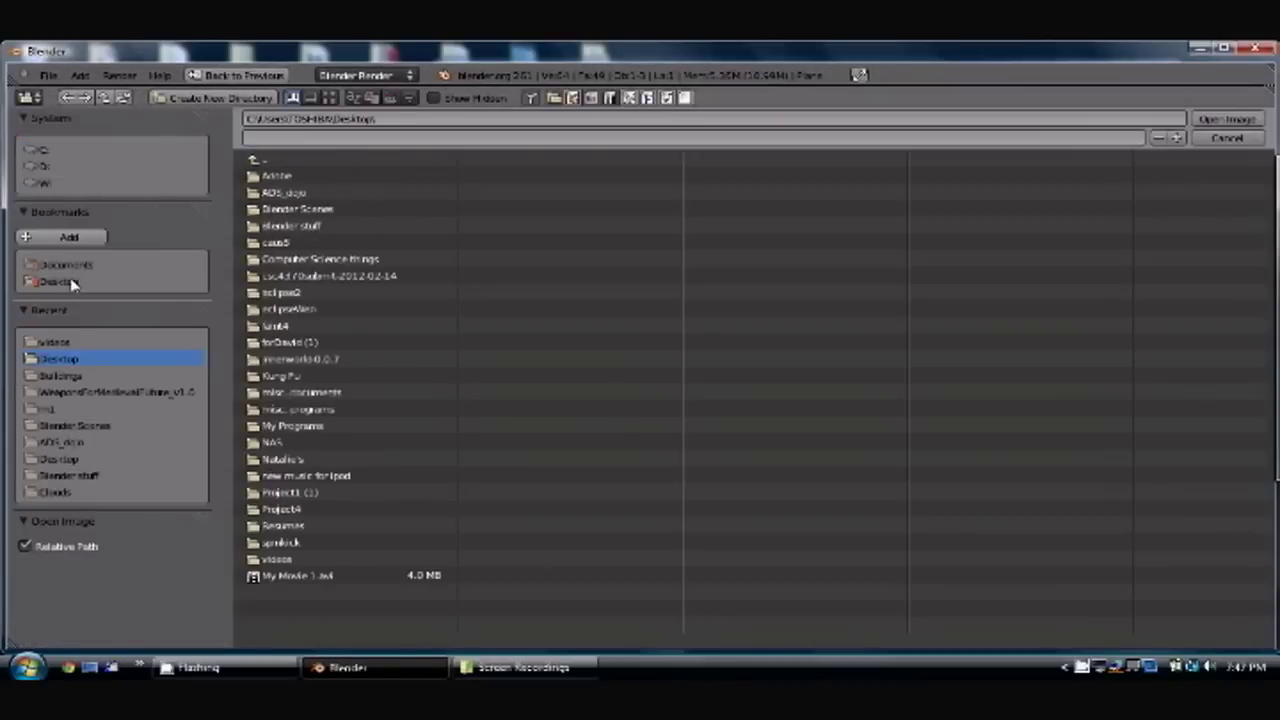
{"action": "left_click", "coordinate": [297, 227]}
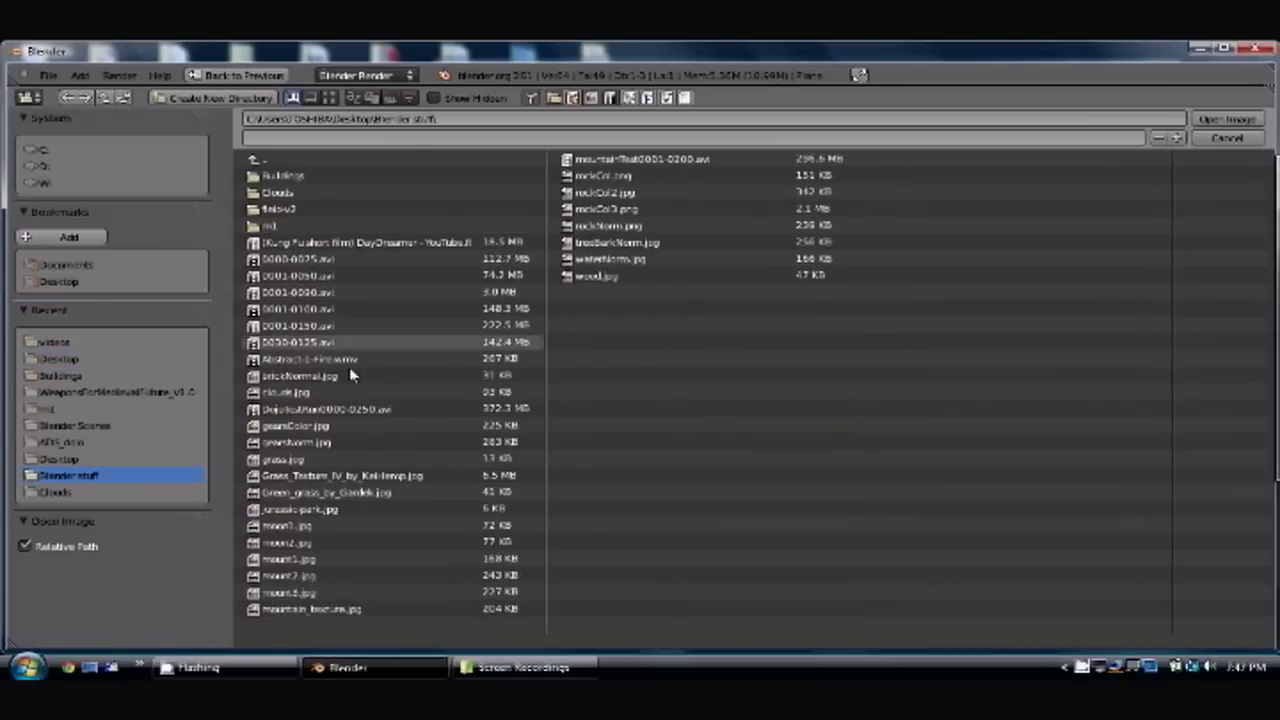
{"action": "left_click", "coordinate": [348, 494]}
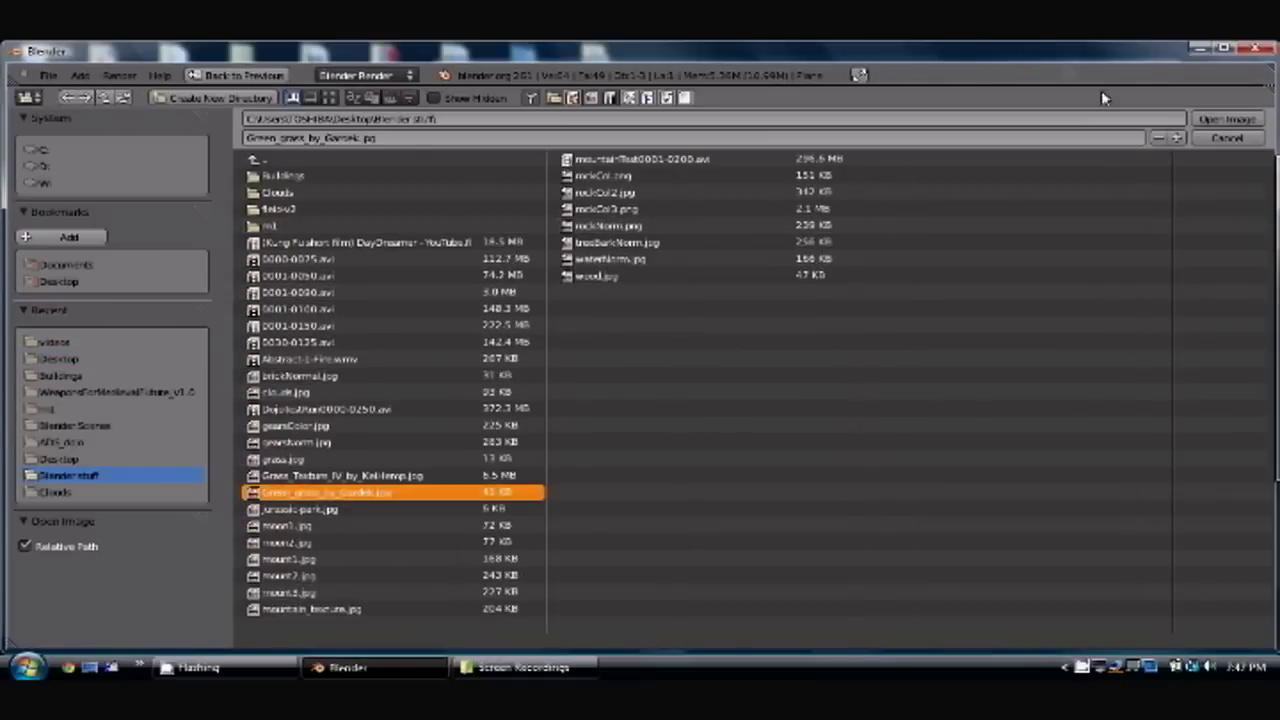
{"action": "left_click", "coordinate": [1226, 120]}
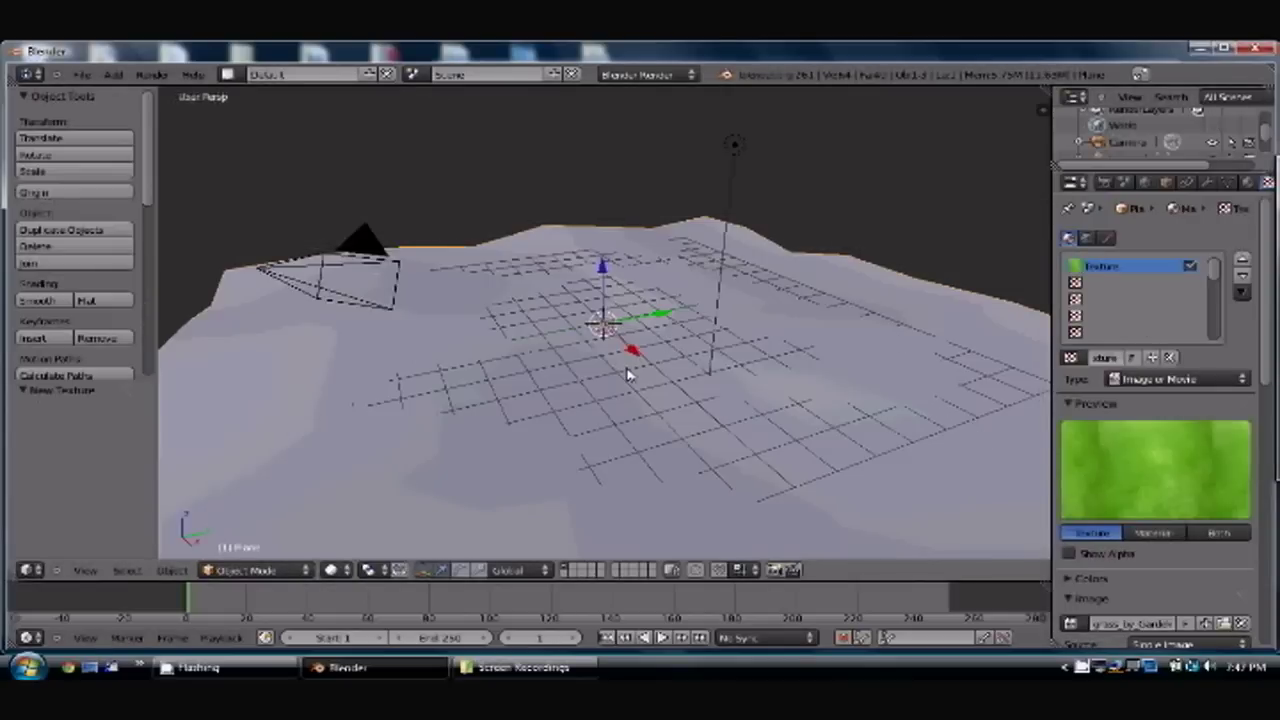
Render the scene to check the grass texture on the terrain, and return to the 3D view.
{"action": "key", "text": "F12"}
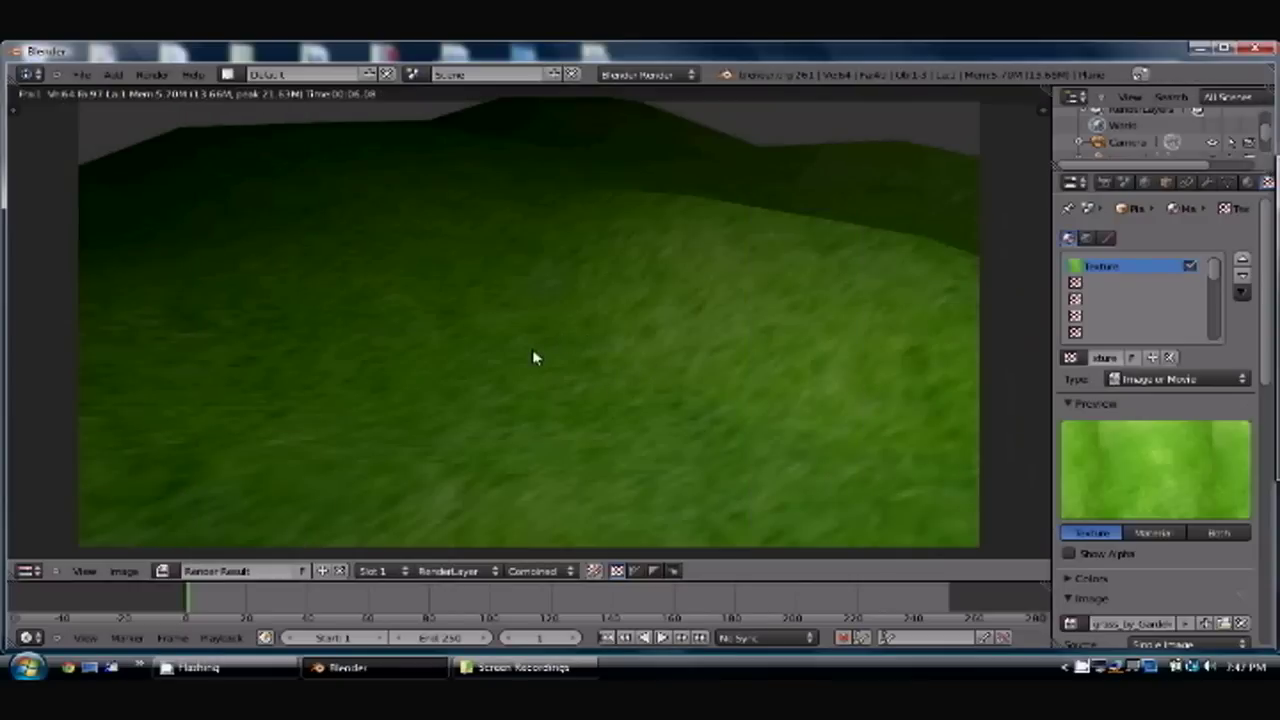
{"action": "key", "text": "Escape"}
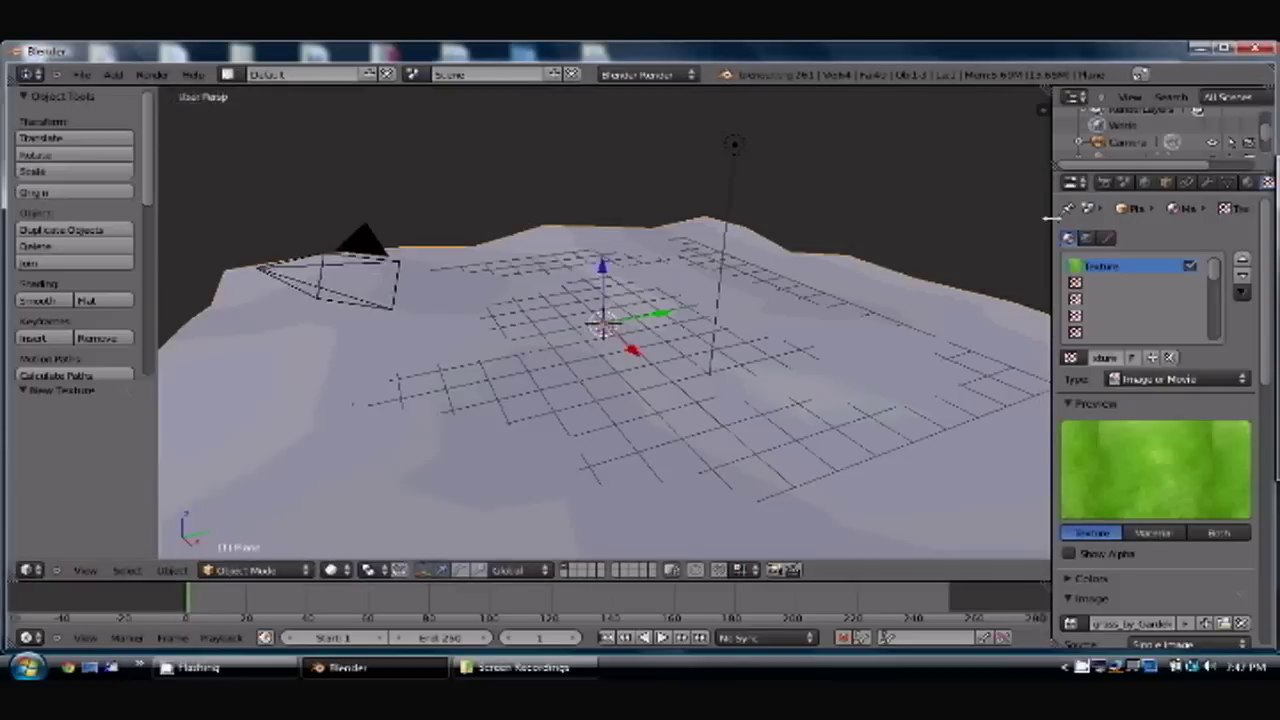
Add a particle system to the terrain plane and set its type to Hair.
{"action": "left_click_drag", "start_coordinate": [1053, 220], "coordinate": [1022, 220]}
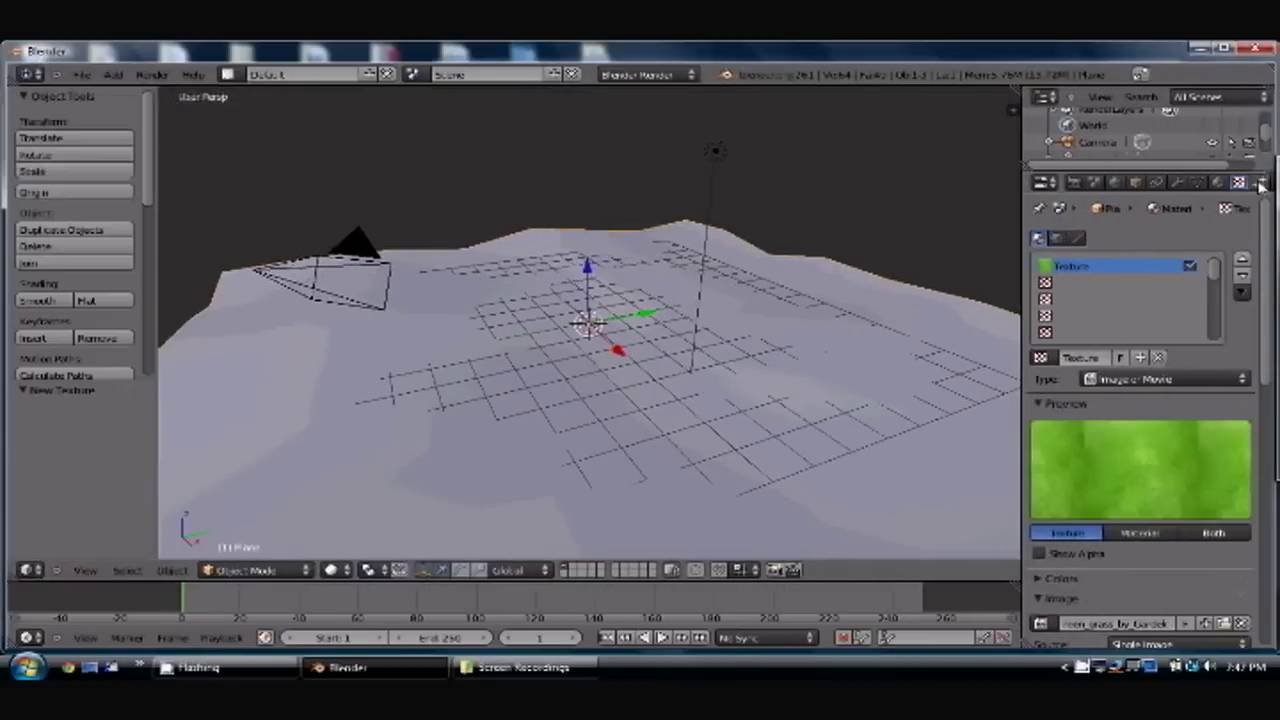
{"action": "left_click", "coordinate": [1258, 182]}
{"action": "left_click", "coordinate": [1243, 244]}
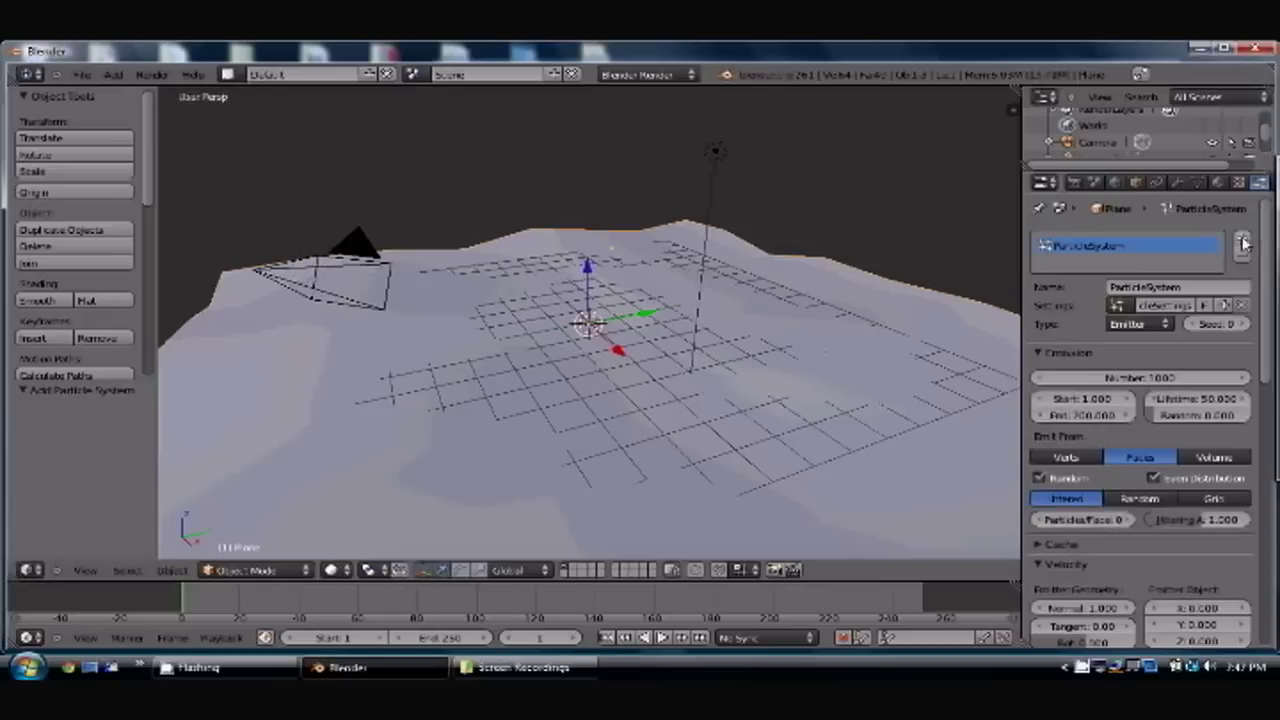
{"action": "left_click", "coordinate": [1163, 327]}
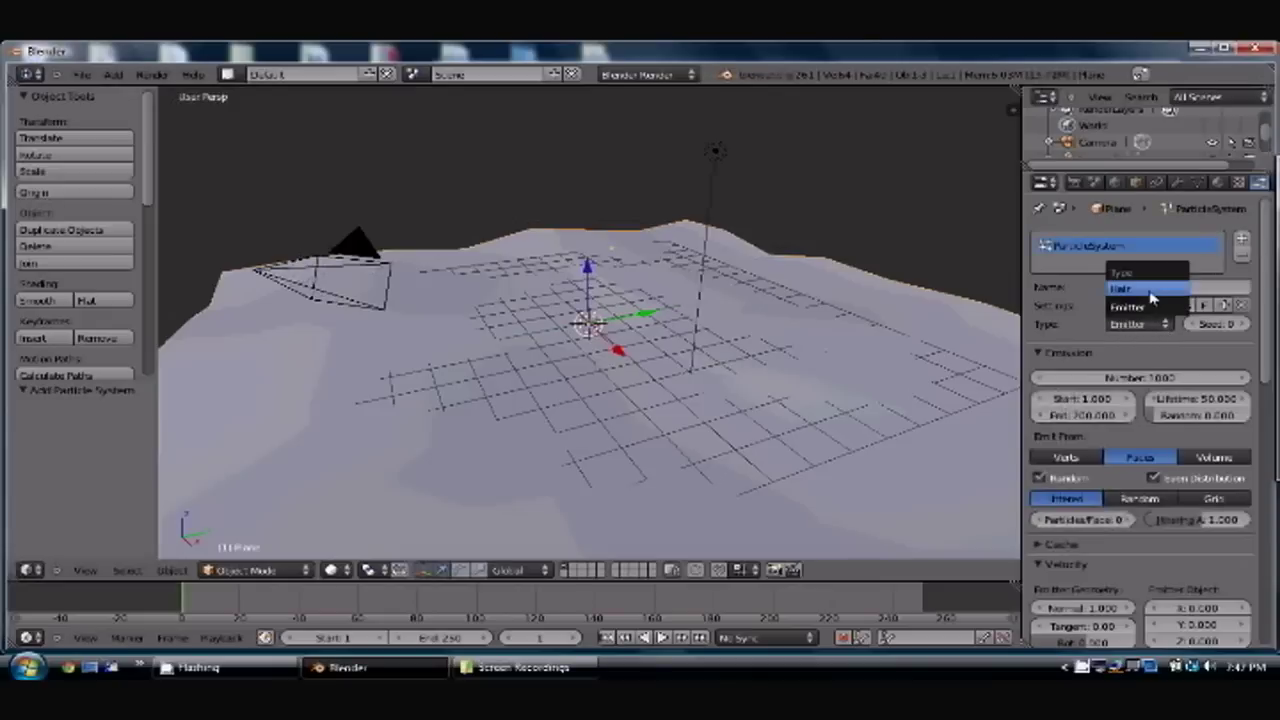
{"action": "left_click", "coordinate": [1140, 288]}
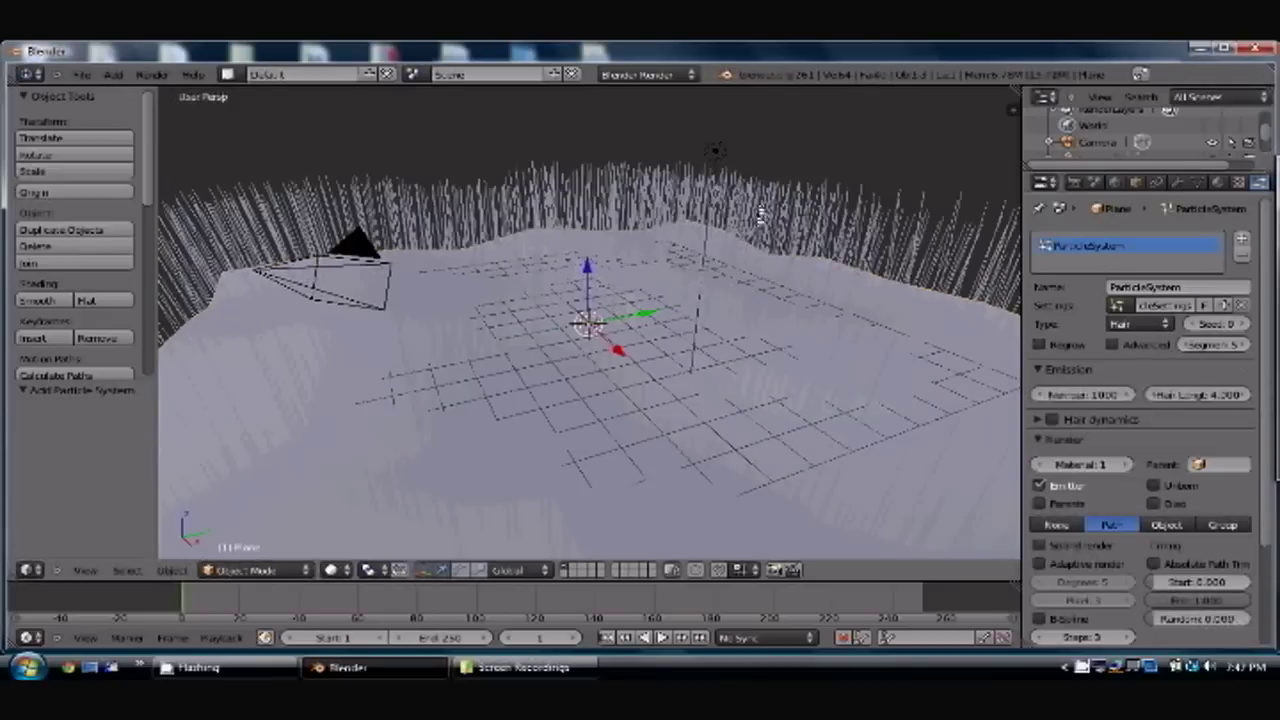
Set the particle system's hair length to 0.4 and its number of hairs to 5000.
{"action": "left_click", "coordinate": [1196, 396]}
{"action": "type", "text": "4"}
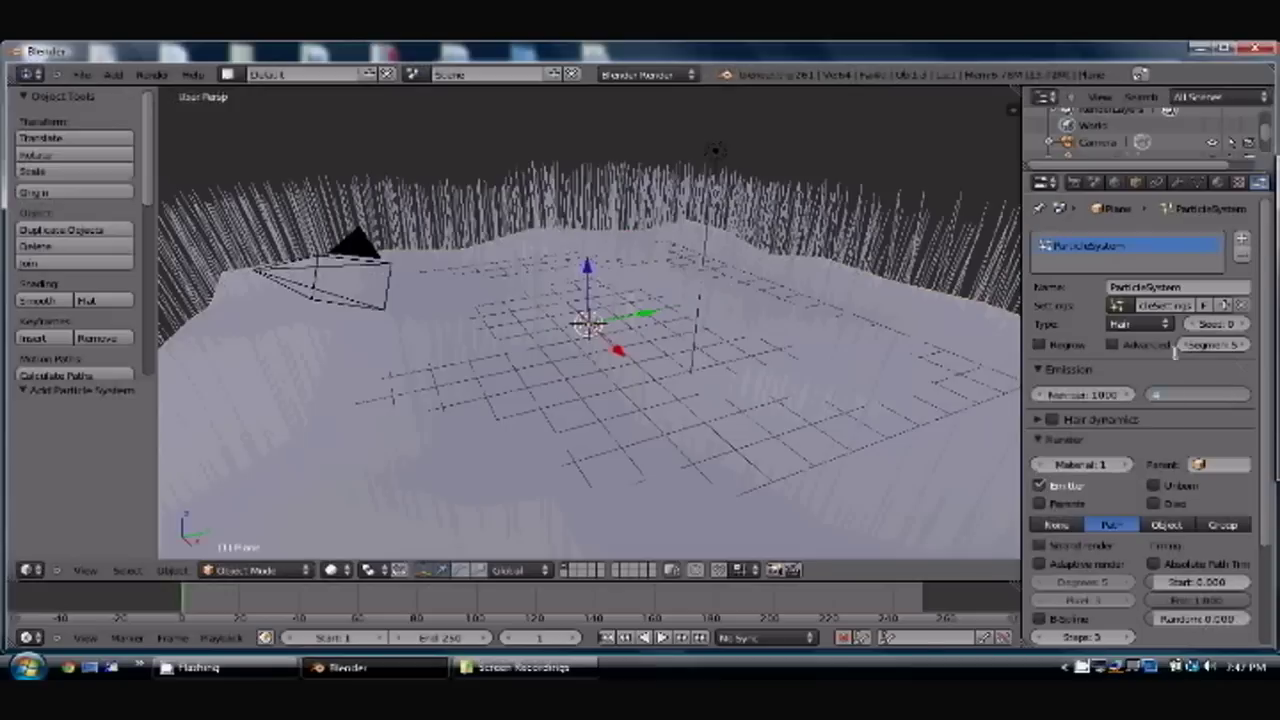
{"action": "key", "text": "Return"}
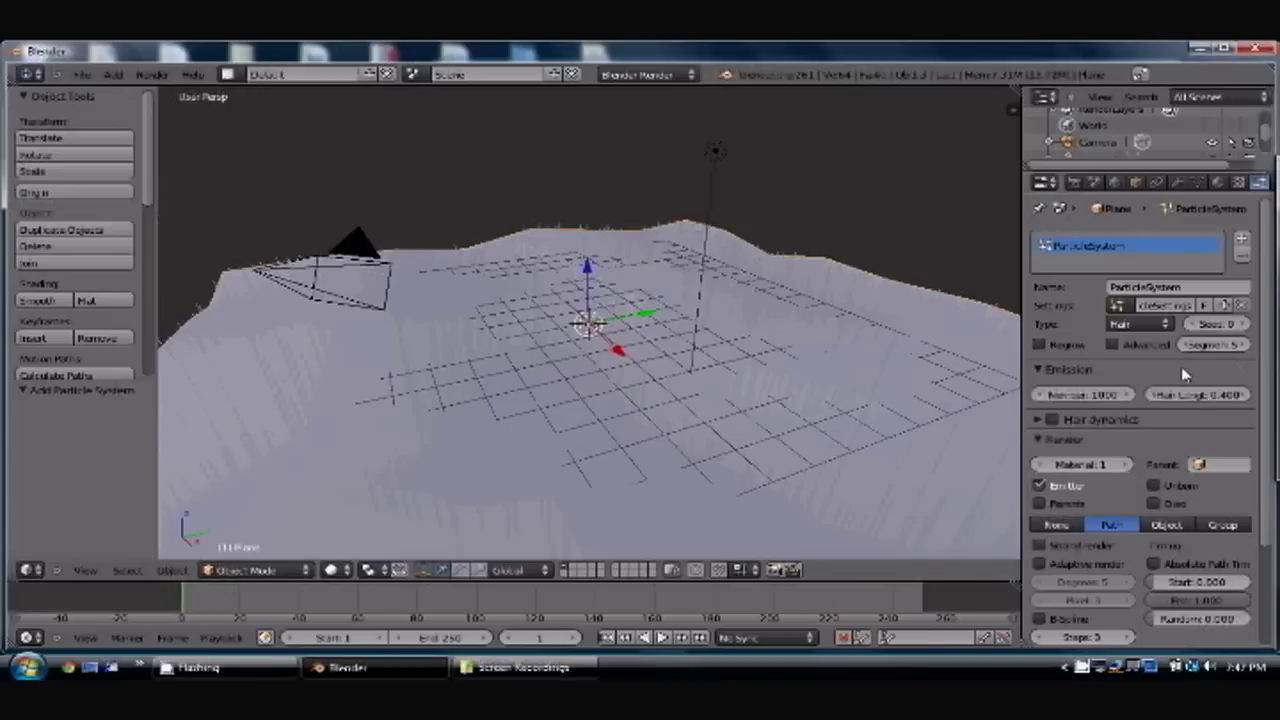
{"action": "left_click", "coordinate": [1100, 395]}
{"action": "type", "text": "50"}
{"action": "key", "text": "Return"}
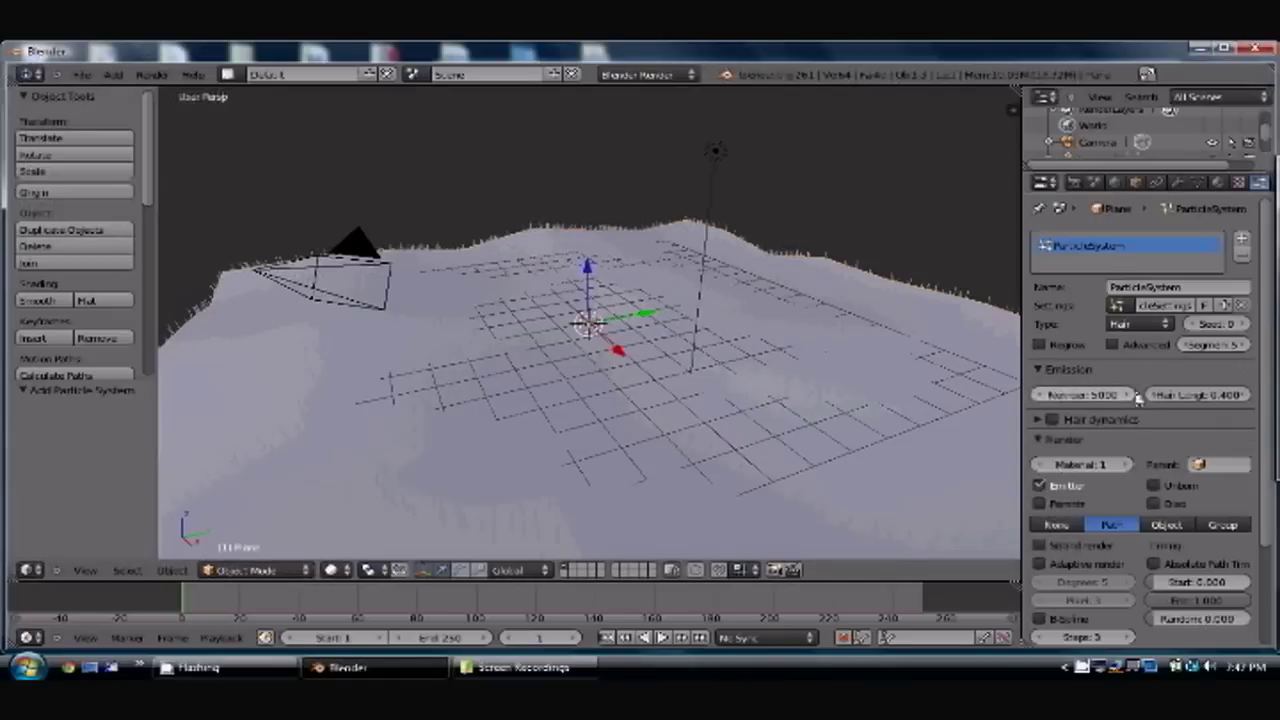
{"action": "scroll", "coordinate": [1140, 393], "scroll_direction": "down", "scroll_amount": 4}
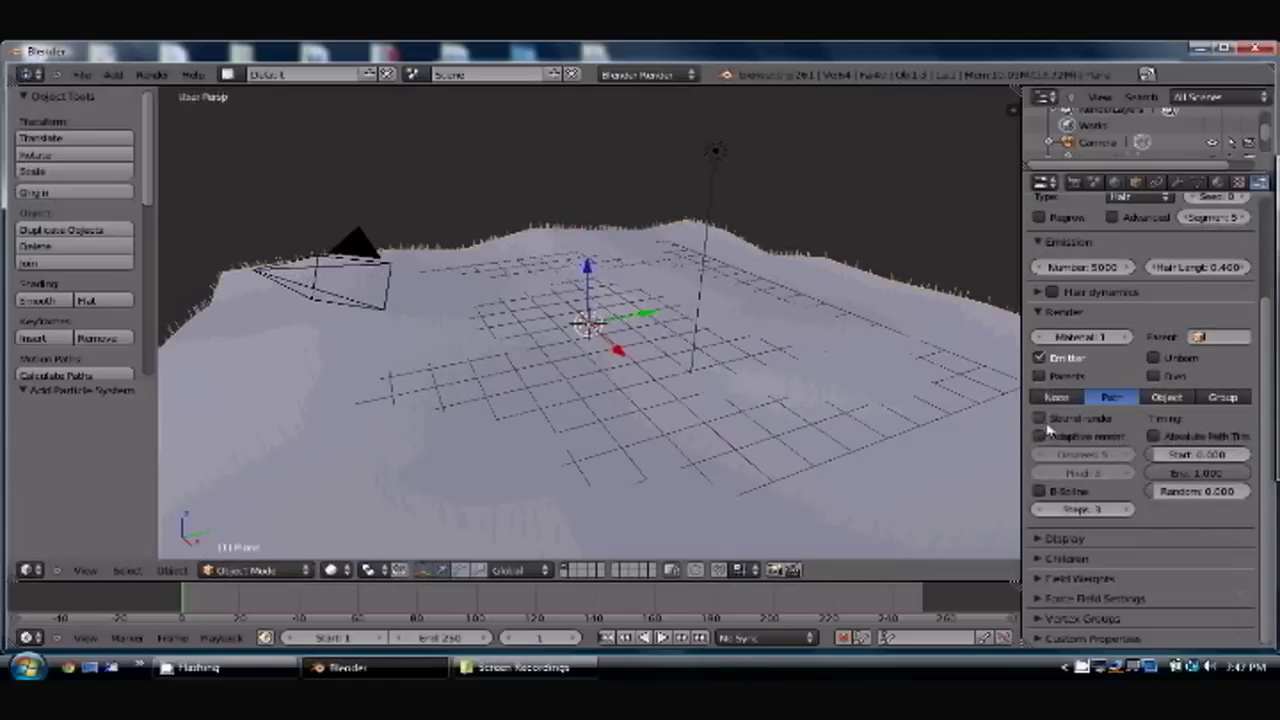
Enable Strand render and B-Spline for the hair, set its children to Interpolated, and check the grass in a test render.
{"action": "left_click", "coordinate": [1040, 417]}
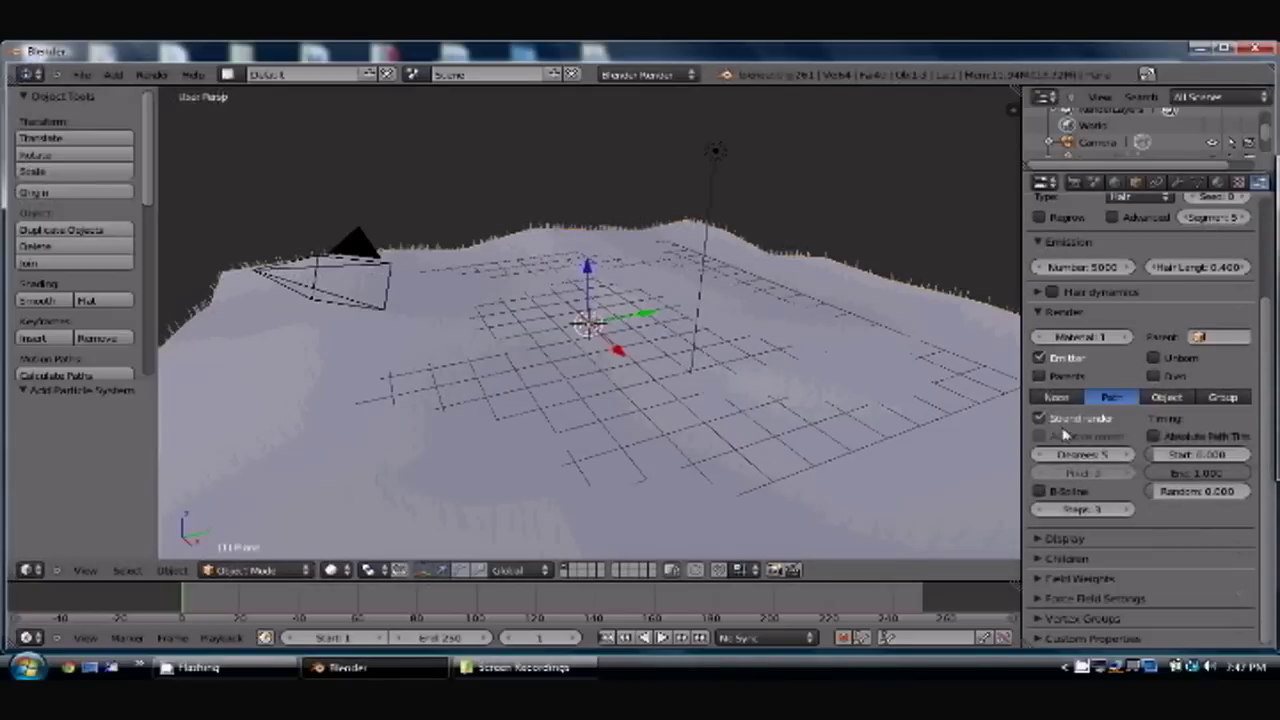
{"action": "left_click", "coordinate": [1040, 492]}
{"action": "left_click", "coordinate": [1040, 562]}
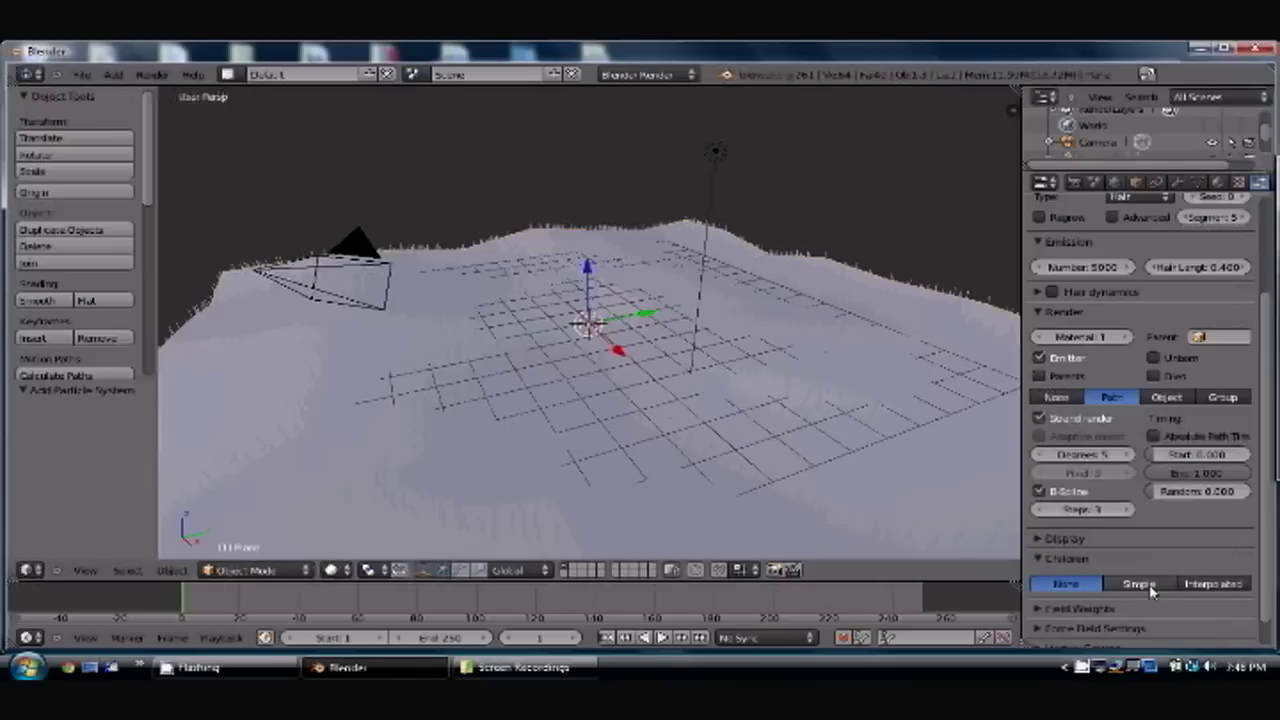
{"action": "left_click", "coordinate": [1212, 588]}
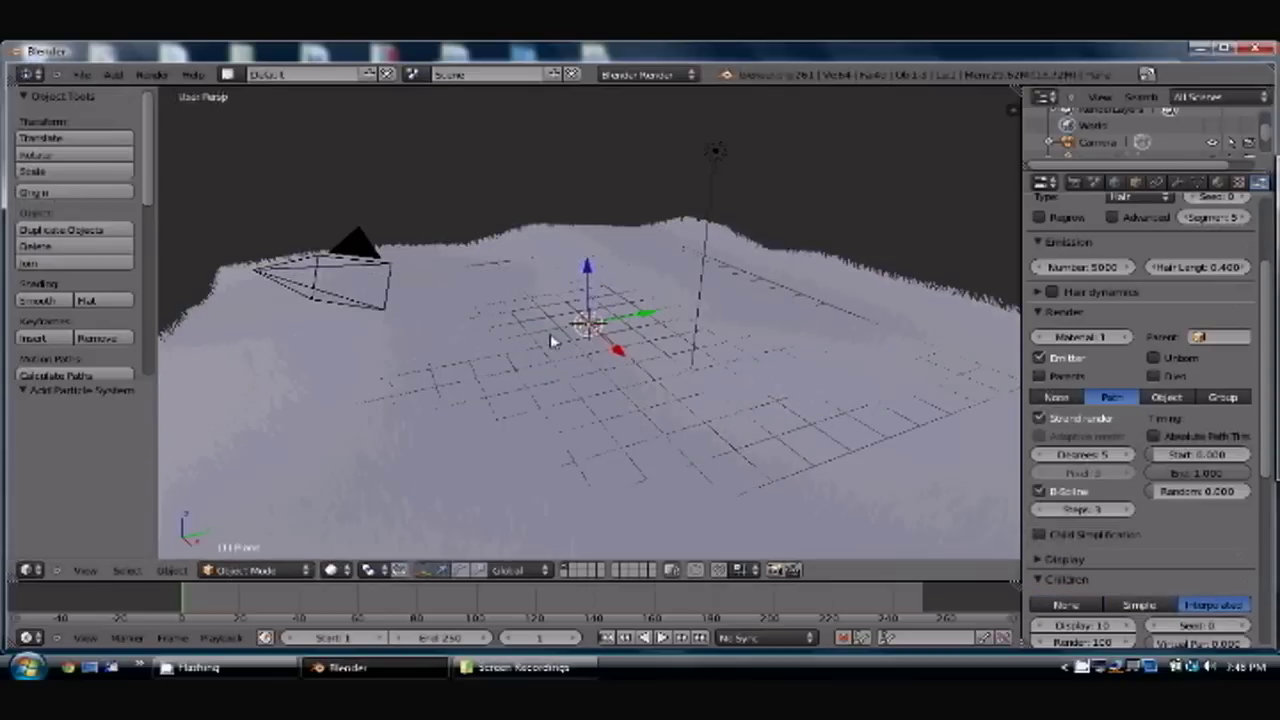
{"action": "key", "text": "F12"}
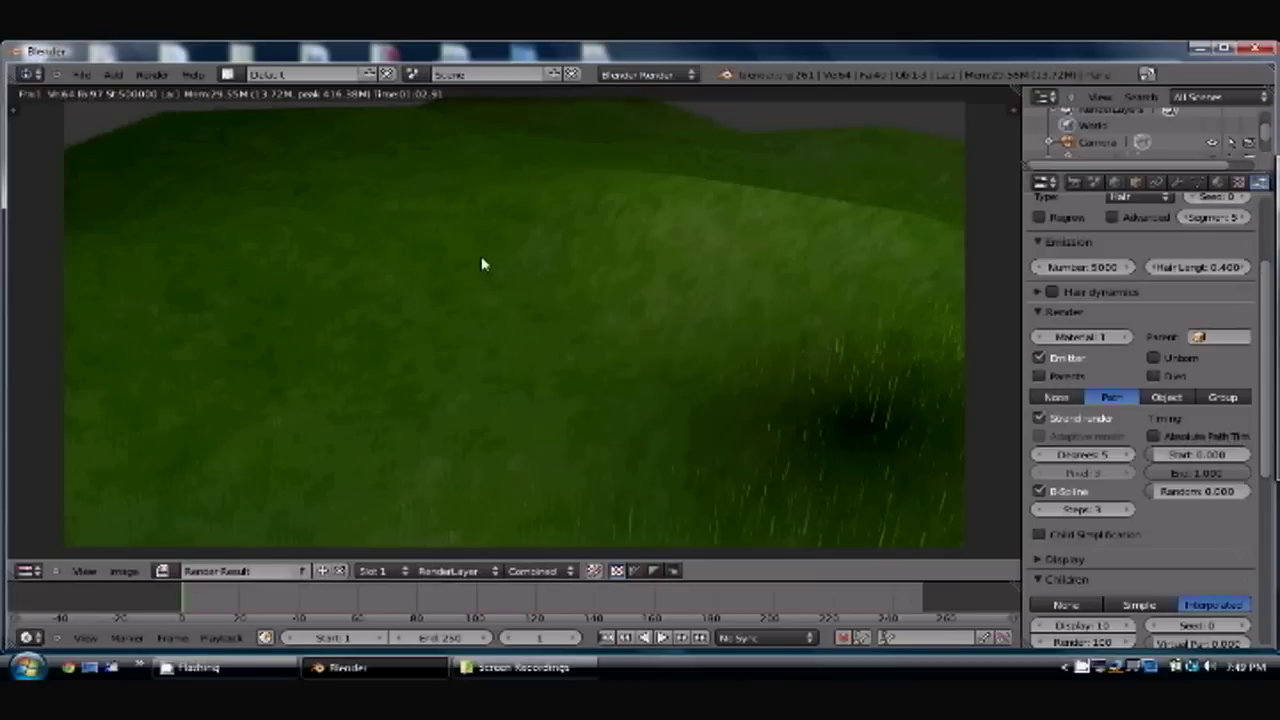
{"action": "key", "text": "Escape"}
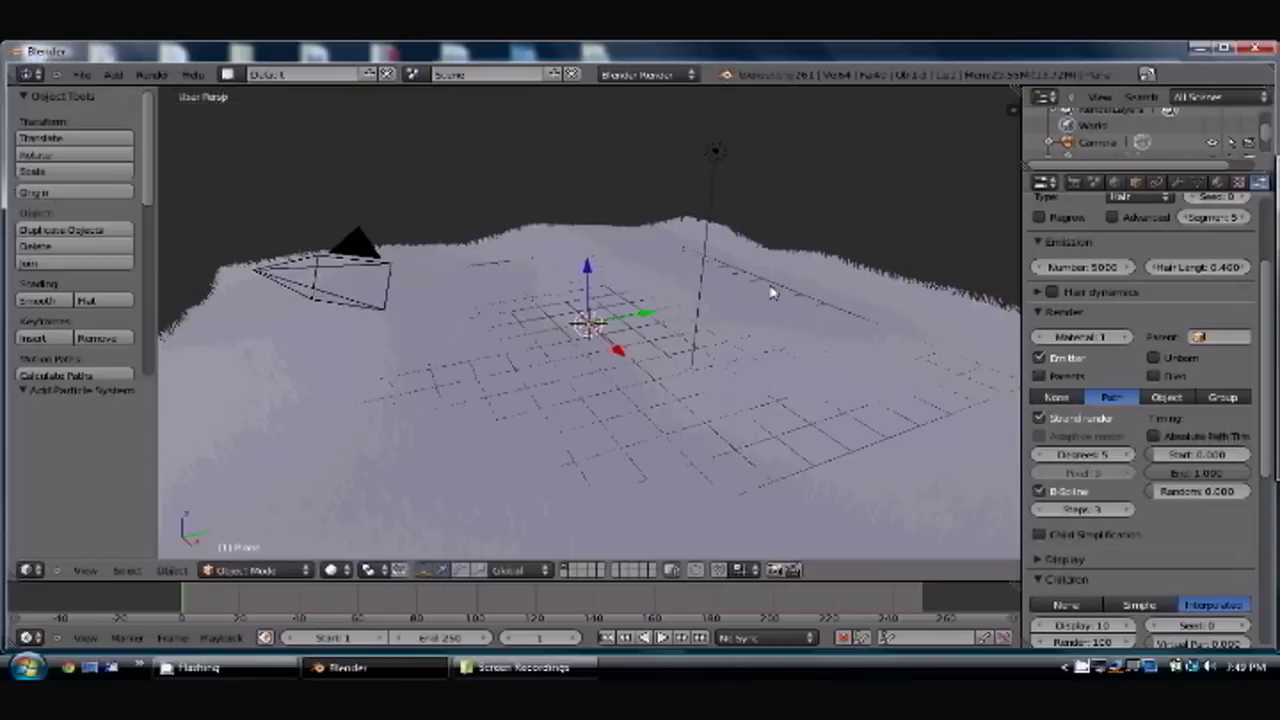
Select the camera and raise it along the Z axis to a height of about 6.09.
{"action": "right_click", "coordinate": [365, 268]}
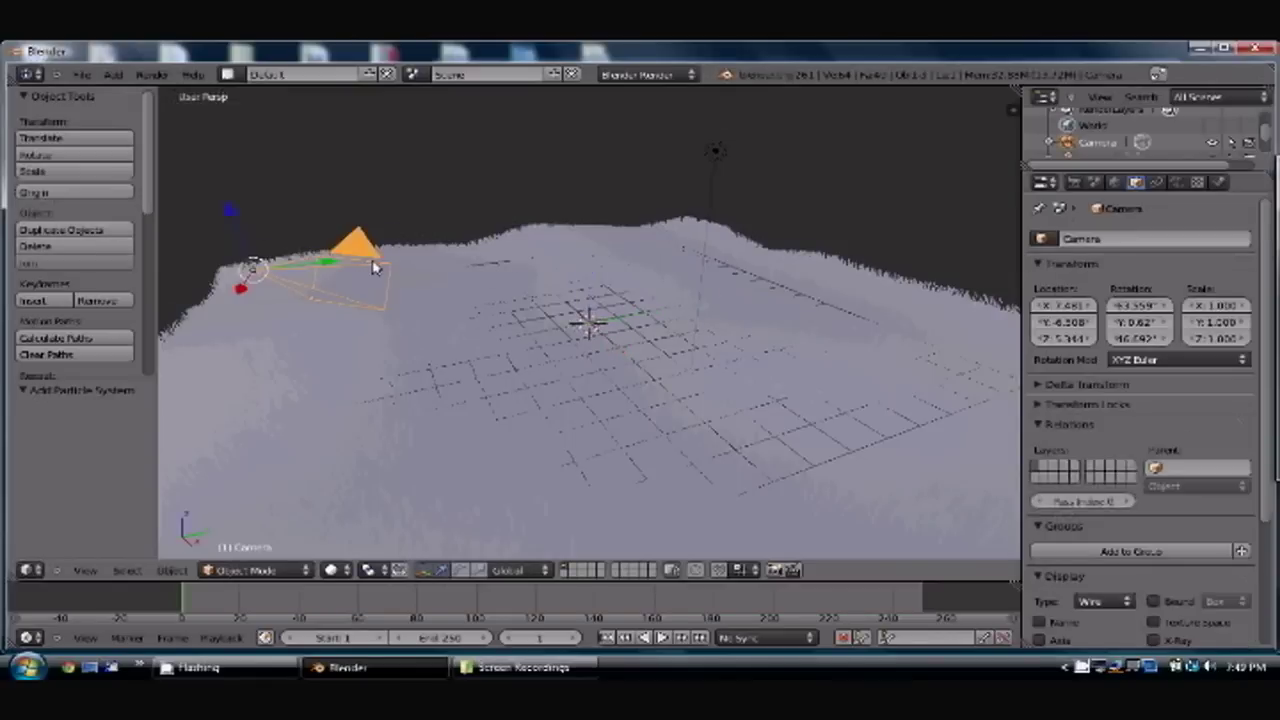
{"action": "key", "text": "g"}
{"action": "key", "text": "z"}
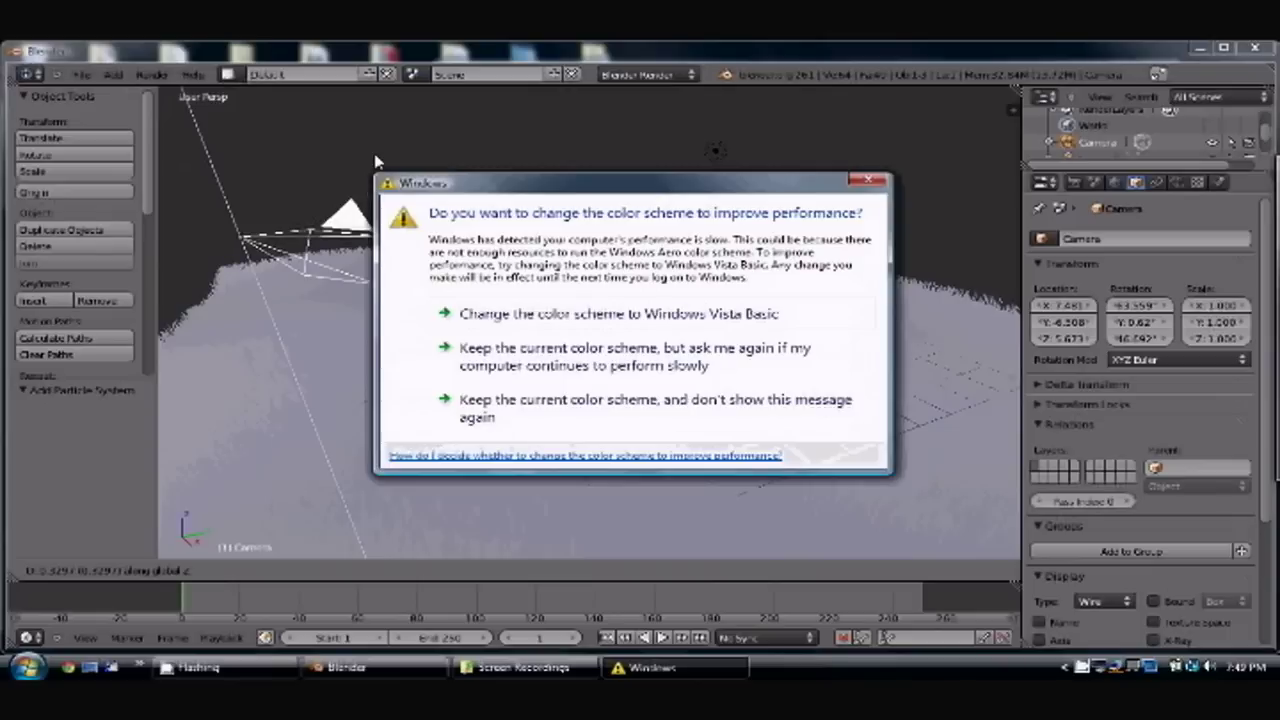
{"action": "left_click", "coordinate": [390, 152]}
{"action": "left_click", "coordinate": [365, 134]}
{"action": "key", "text": "g"}
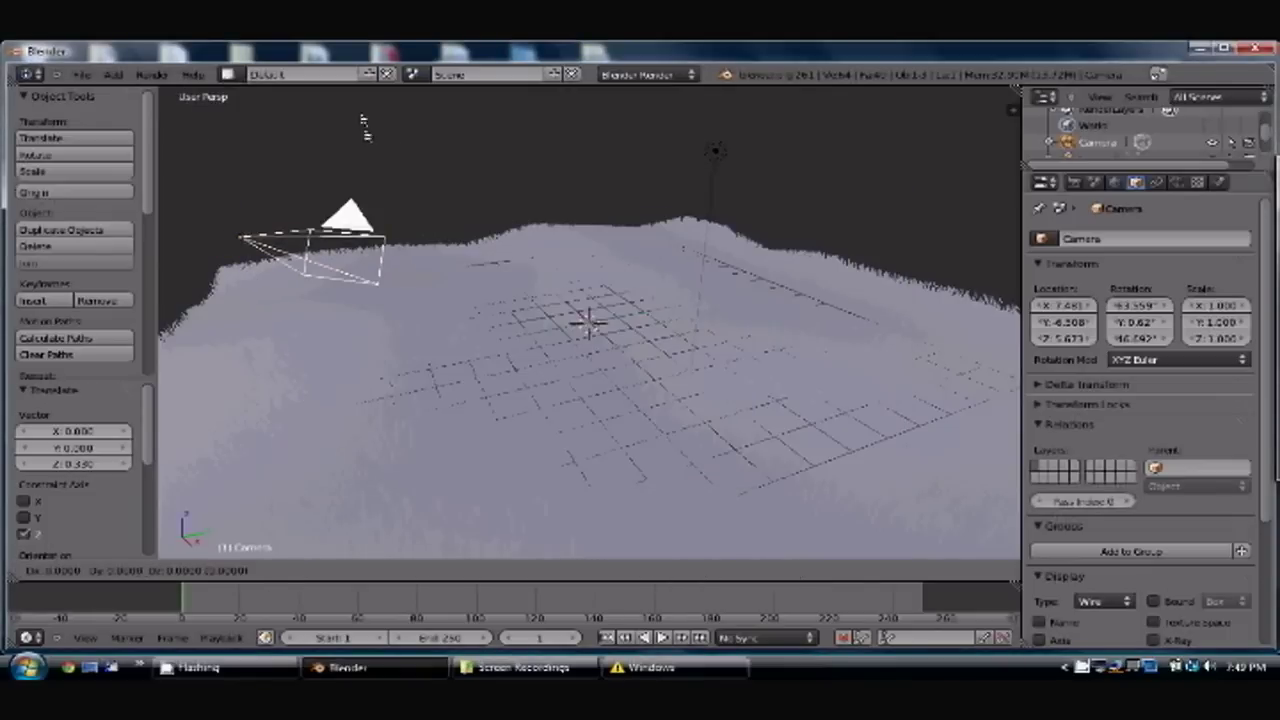
{"action": "key", "text": "z"}
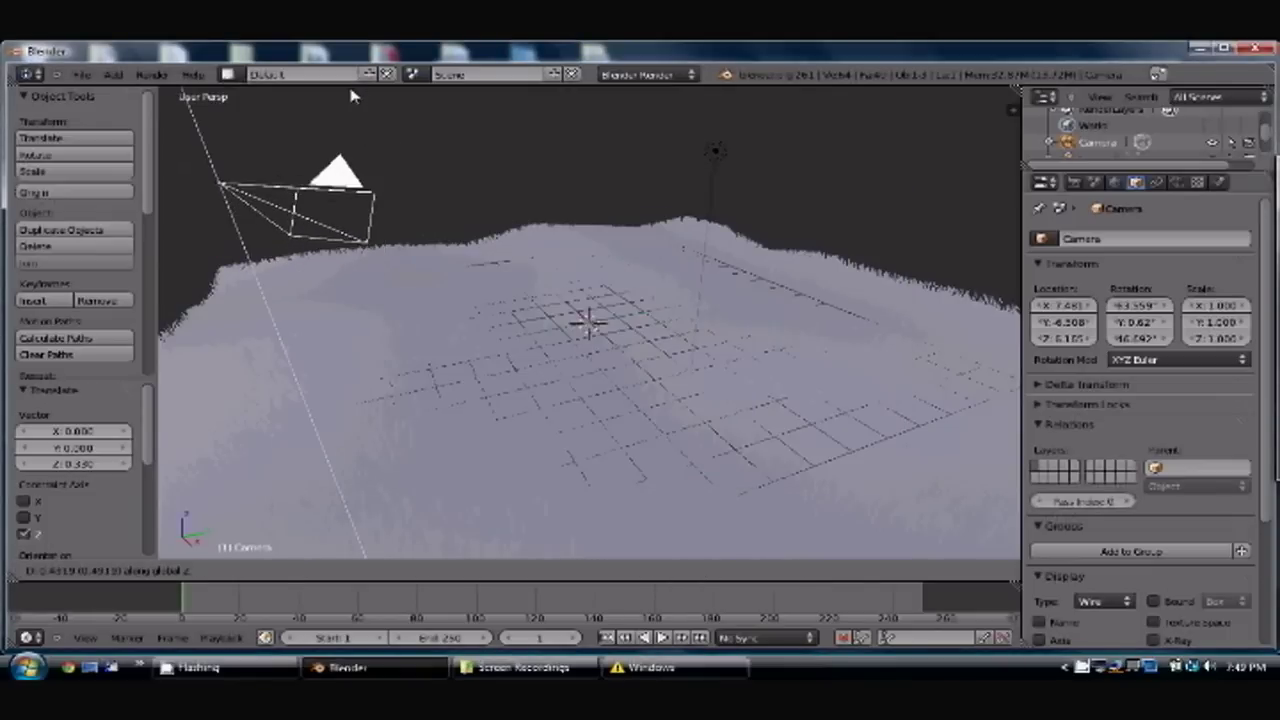
{"action": "left_click", "coordinate": [358, 100]}
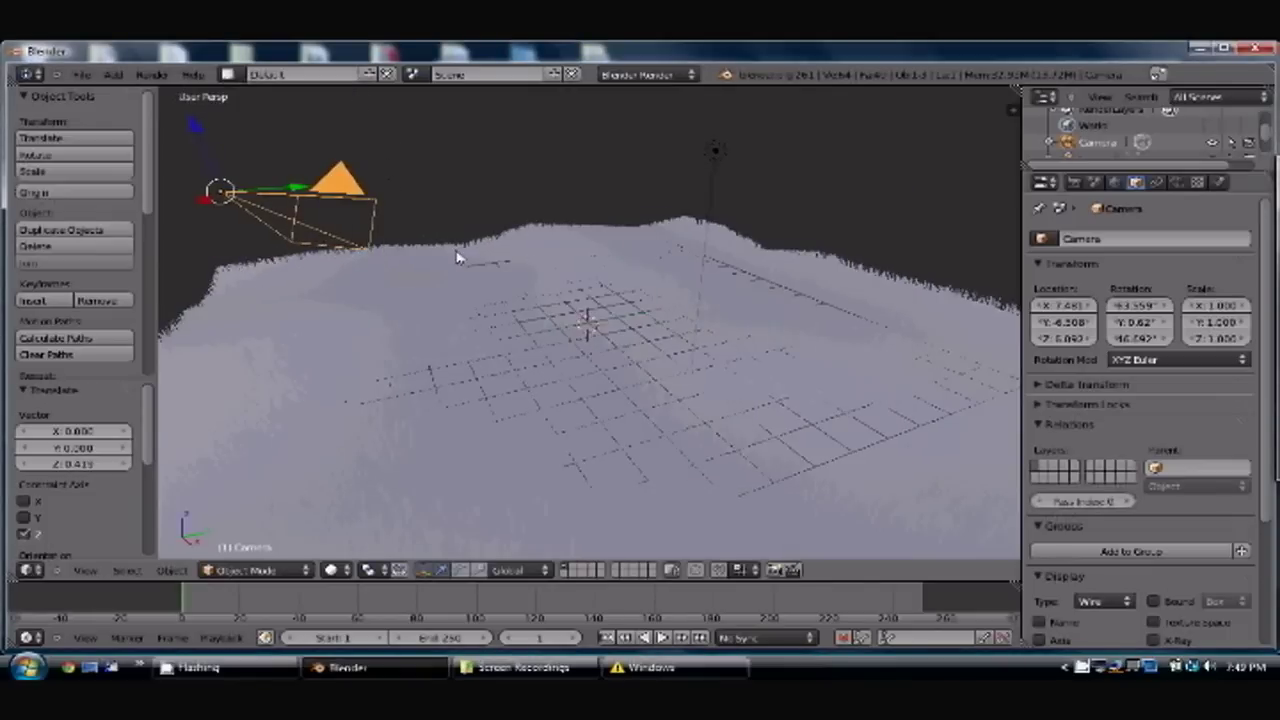
Raise the camera further along Z to about 10.36 while looking through it, and return to the perspective view.
{"action": "key", "text": "KP_0"}
{"action": "key", "text": "g"}
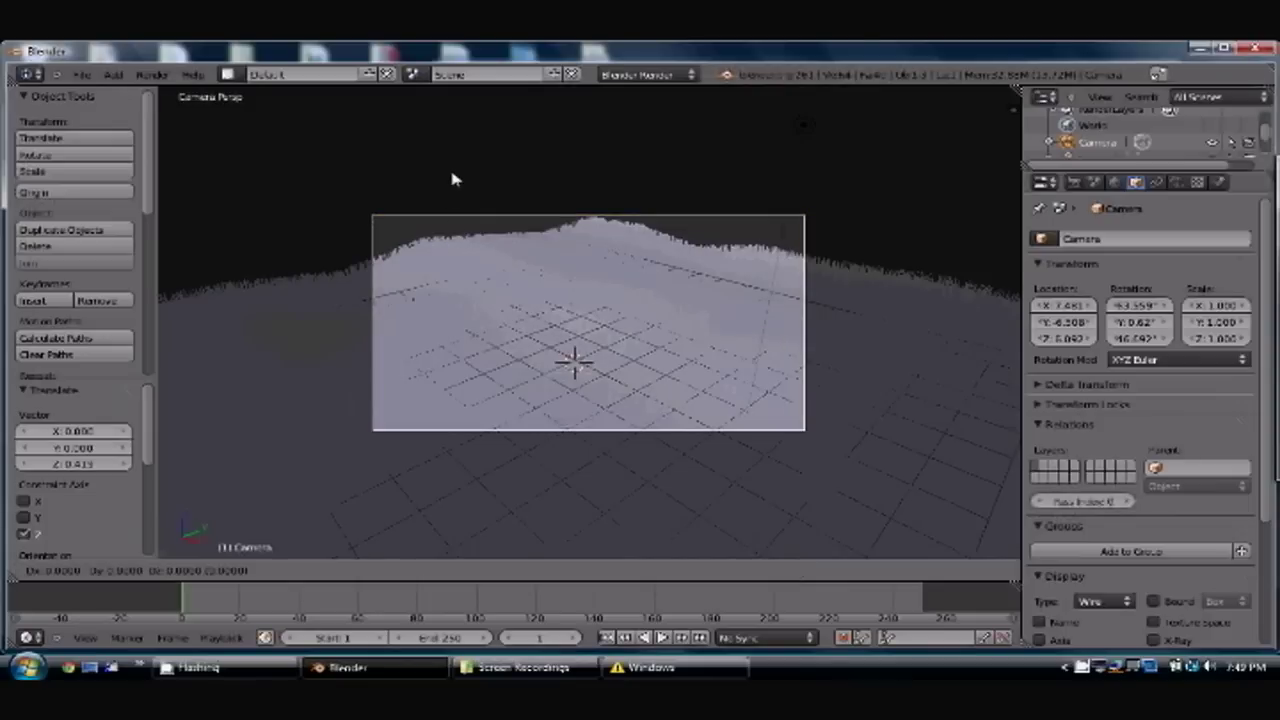
{"action": "key", "text": "z"}
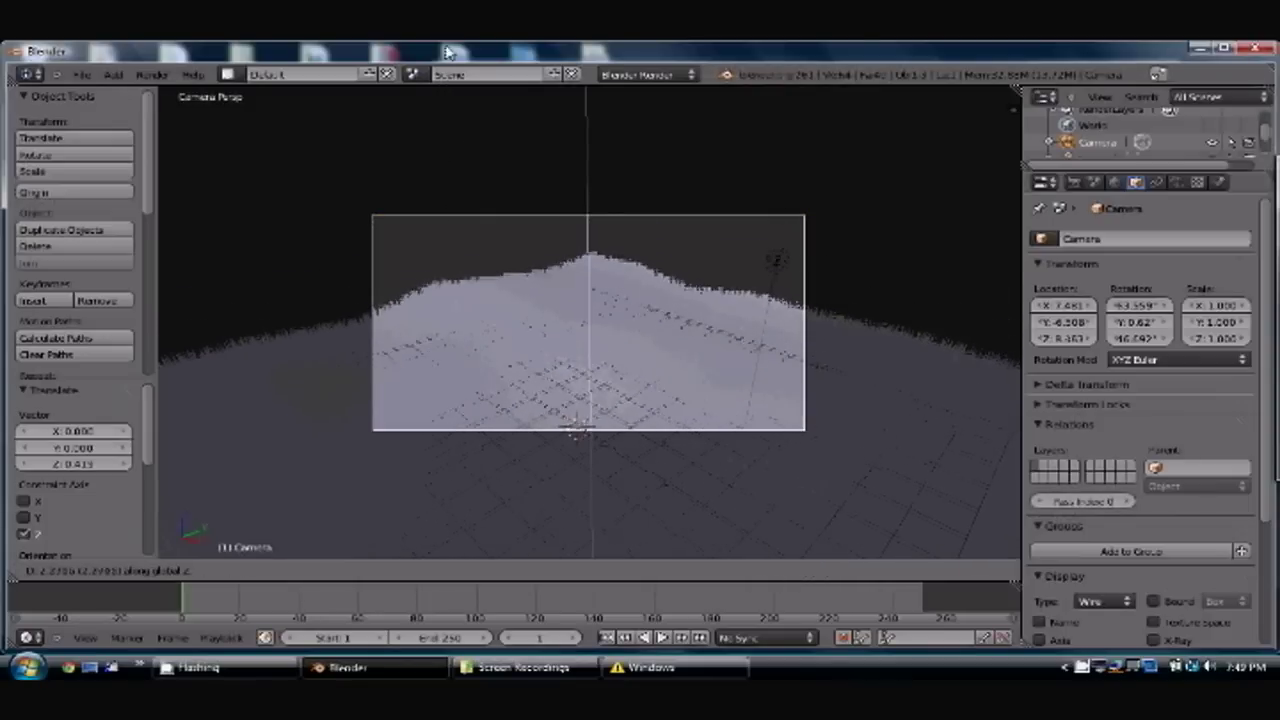
{"action": "left_click", "coordinate": [562, 323]}
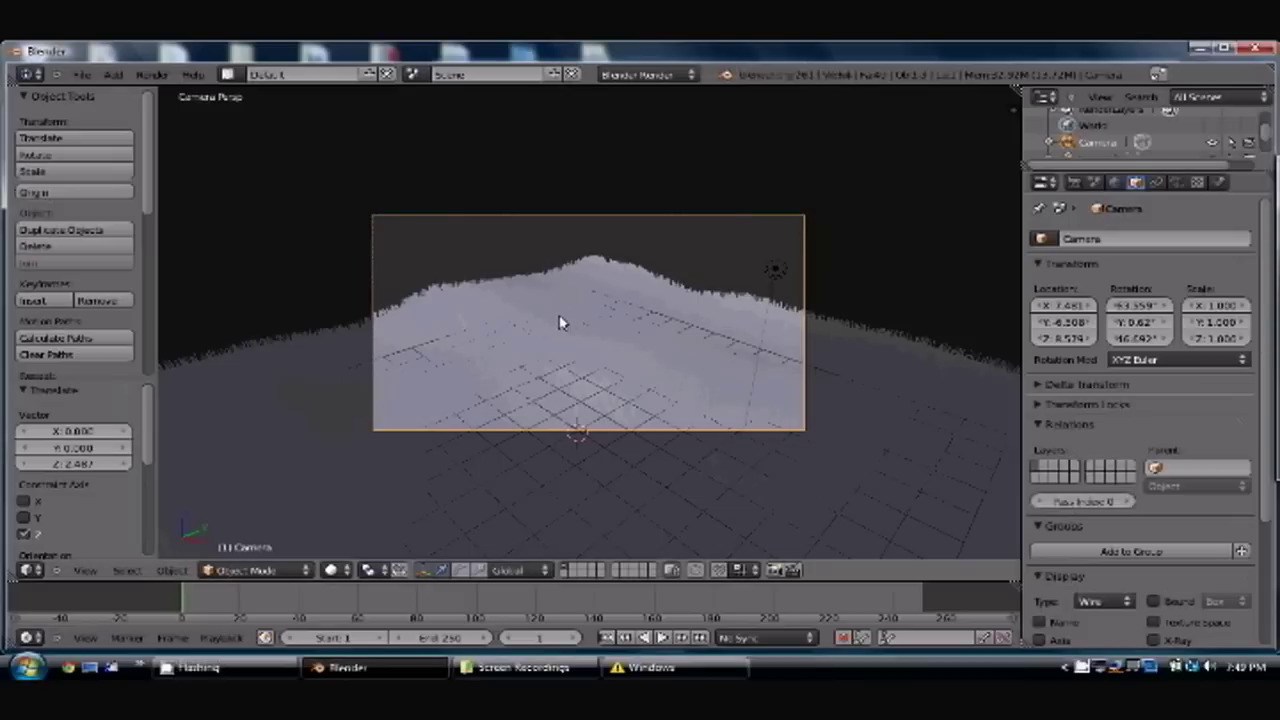
{"action": "key", "text": "g"}
{"action": "key", "text": "z"}
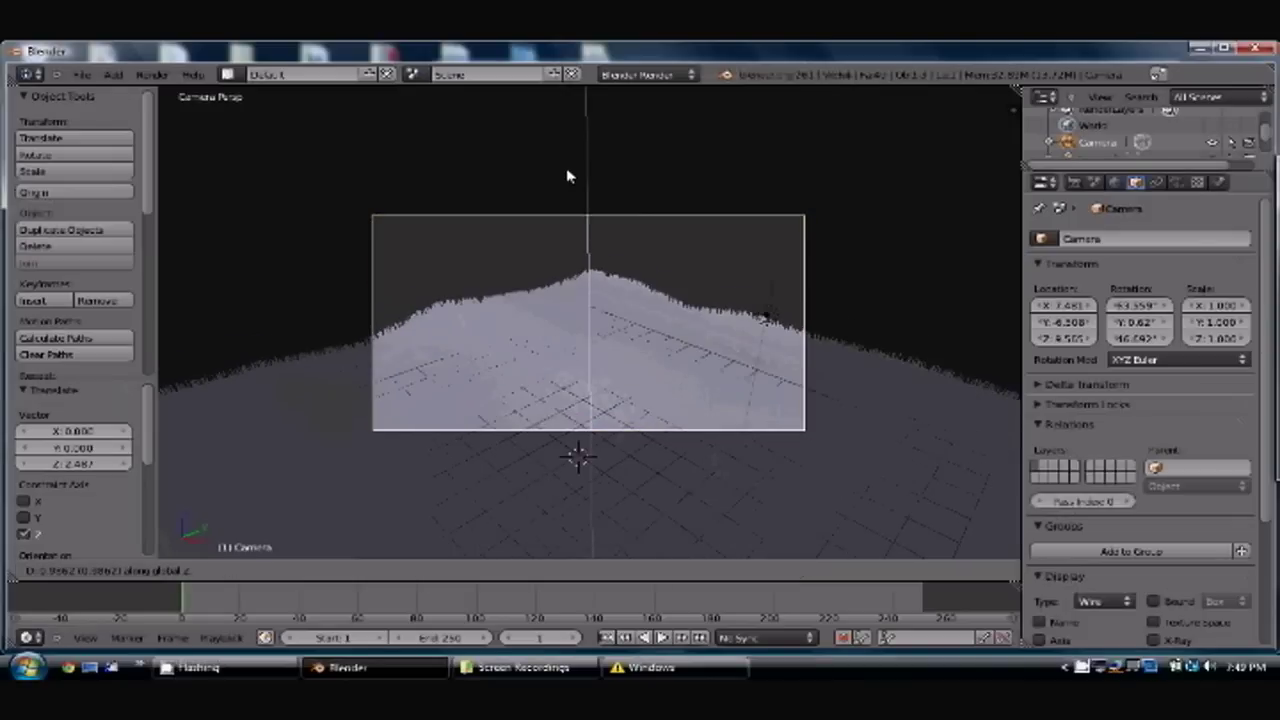
{"action": "left_click", "coordinate": [630, 326]}
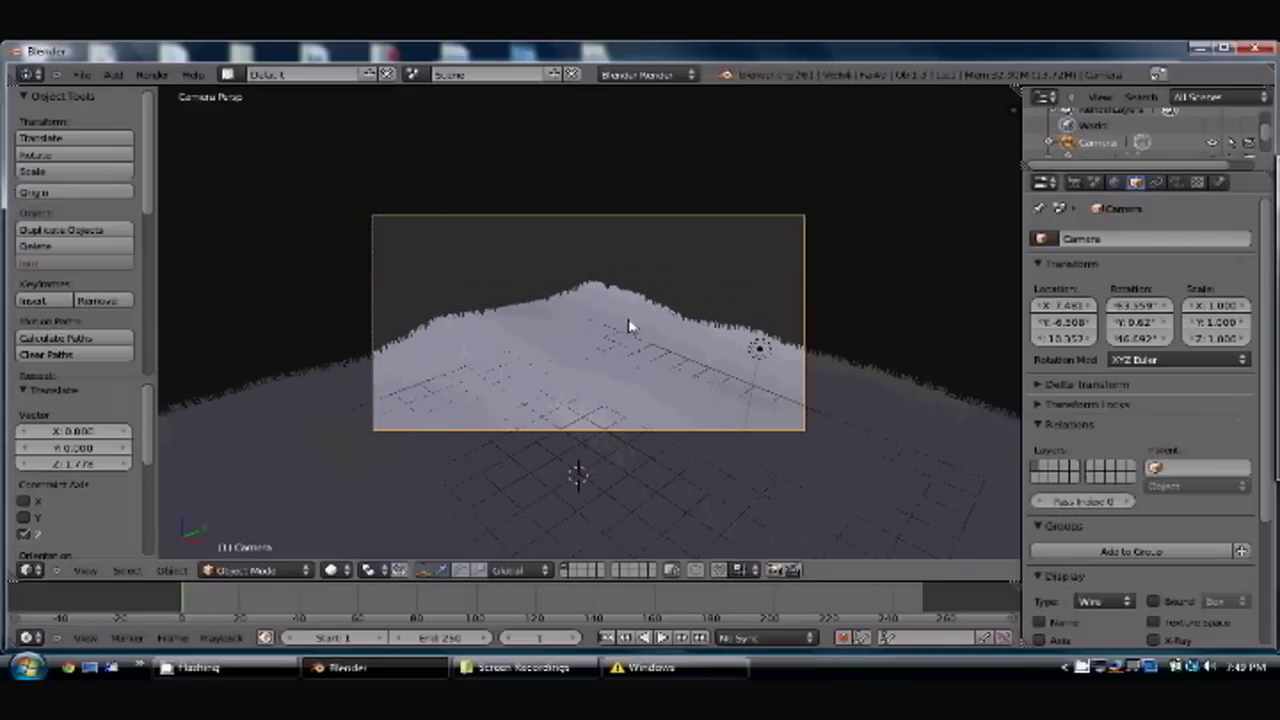
{"action": "key", "text": "KP_0"}
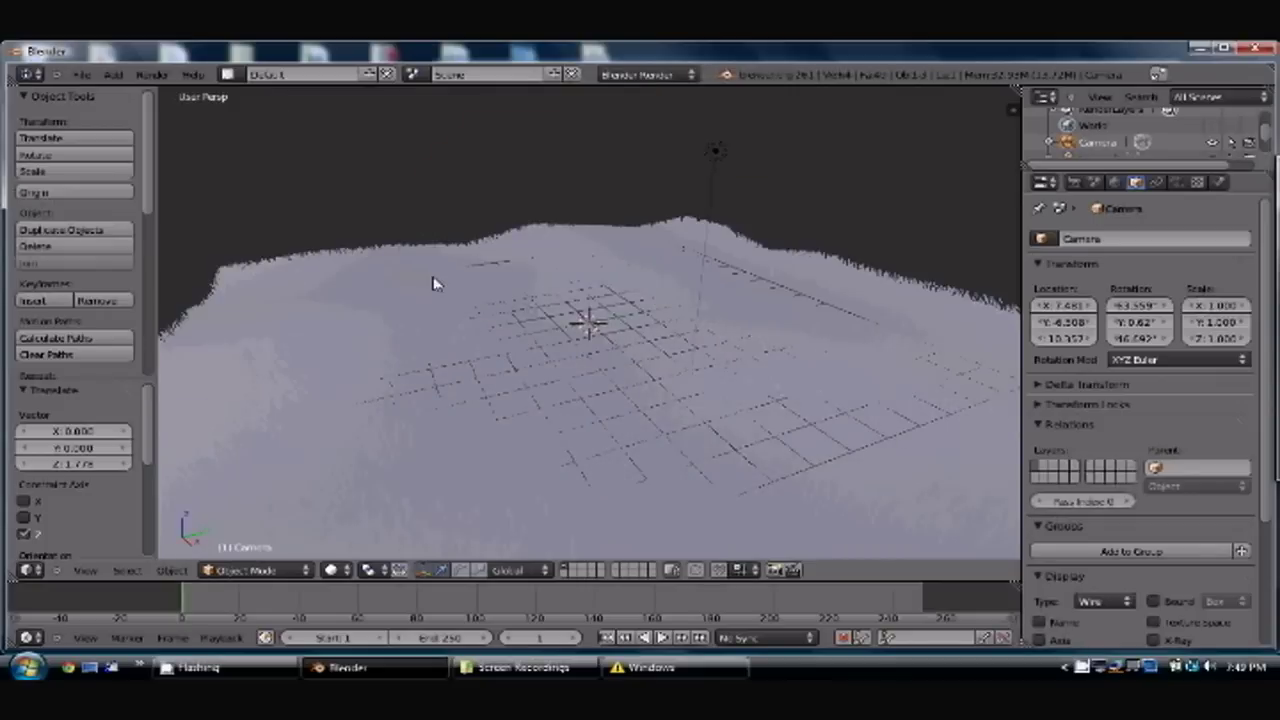
Check in the add-on preferences whether Object: Cloud Generator is enabled, and close the preferences.
{"action": "left_click", "coordinate": [86, 76]}
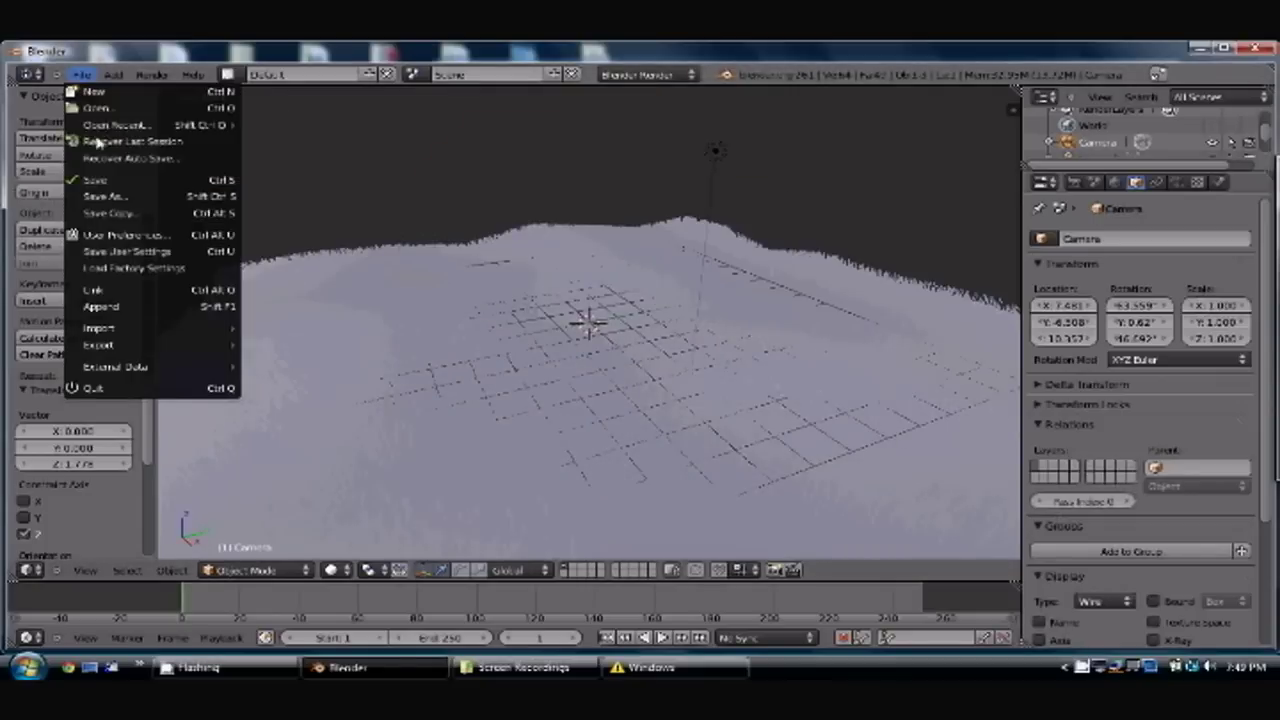
{"action": "left_click", "coordinate": [136, 240]}
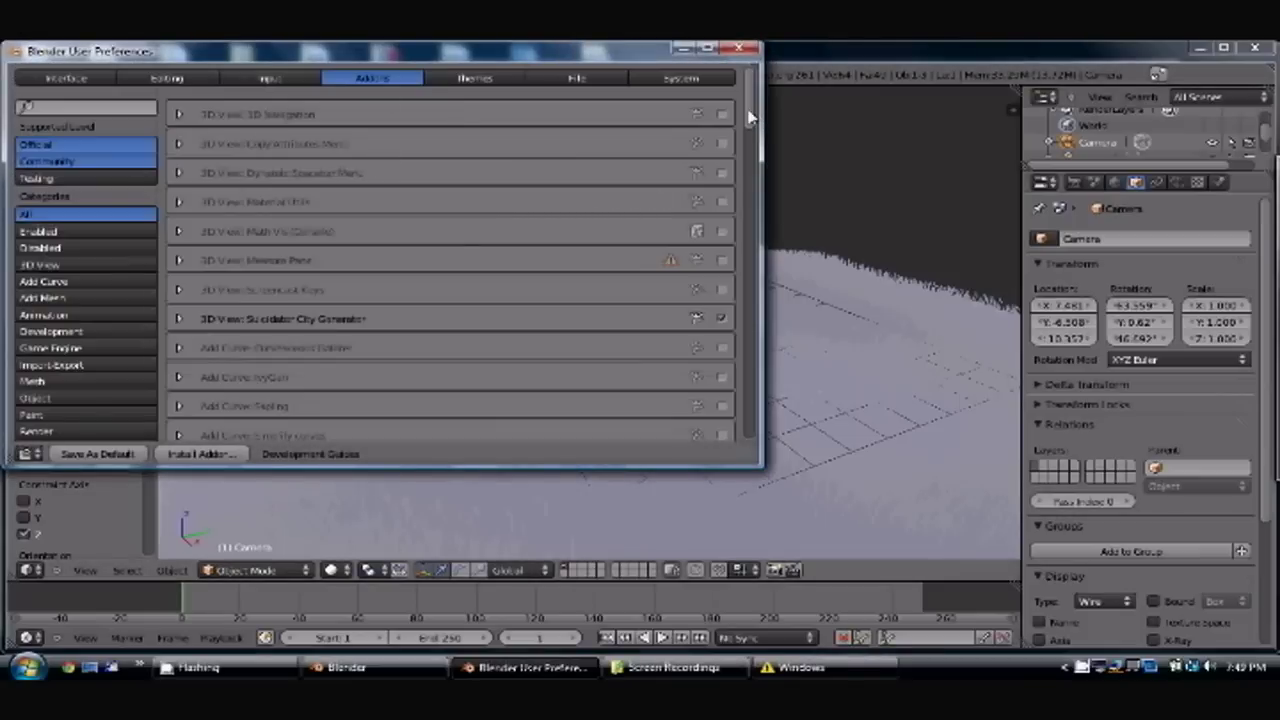
{"action": "left_click_drag", "start_coordinate": [752, 117], "coordinate": [758, 322]}
{"action": "scroll", "coordinate": [573, 315], "scroll_direction": "down", "scroll_amount": 15}
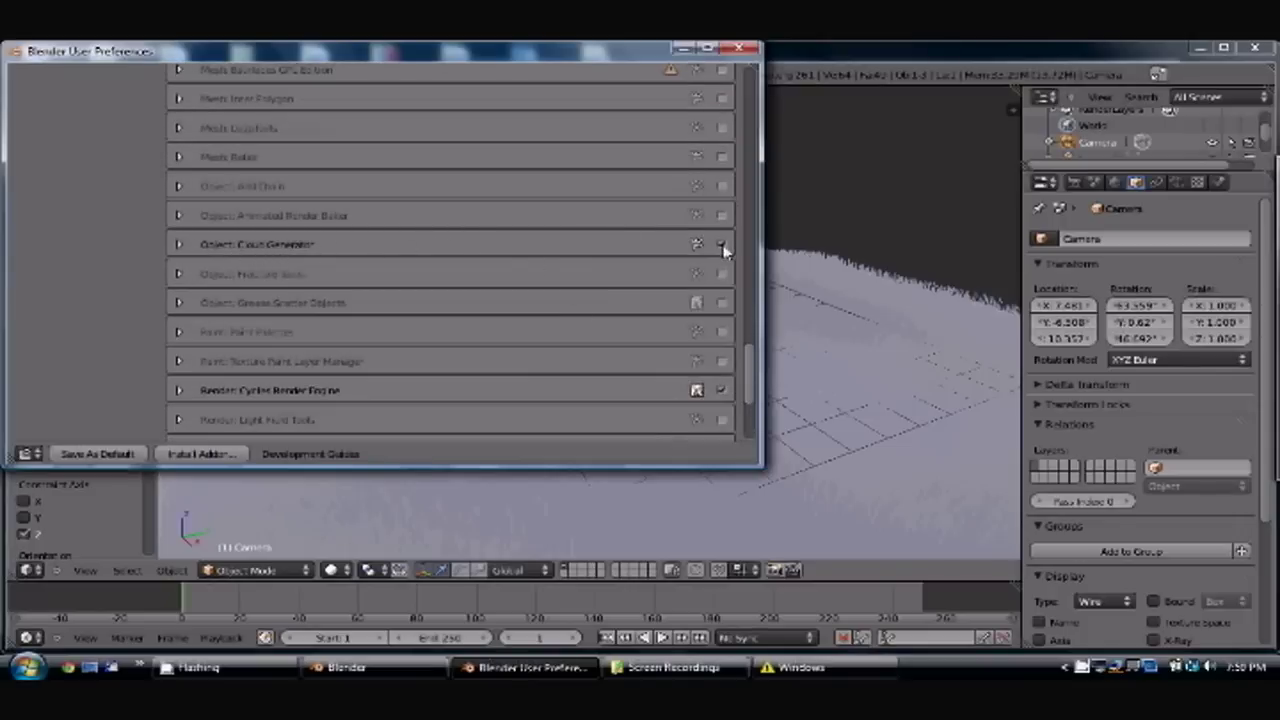
{"action": "left_click", "coordinate": [740, 50]}
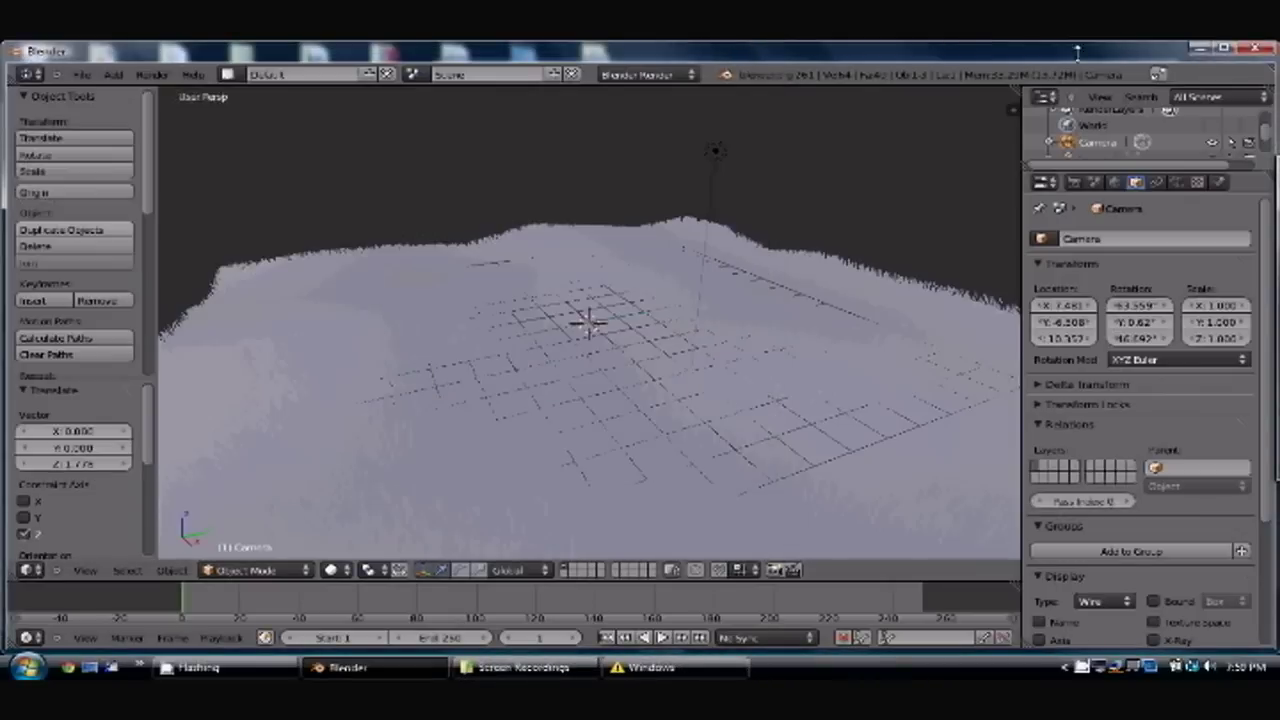
Add a UV sphere and raise it about 4.43 units along Z so it sits above the terrain.
{"action": "key", "text": "shift+a"}
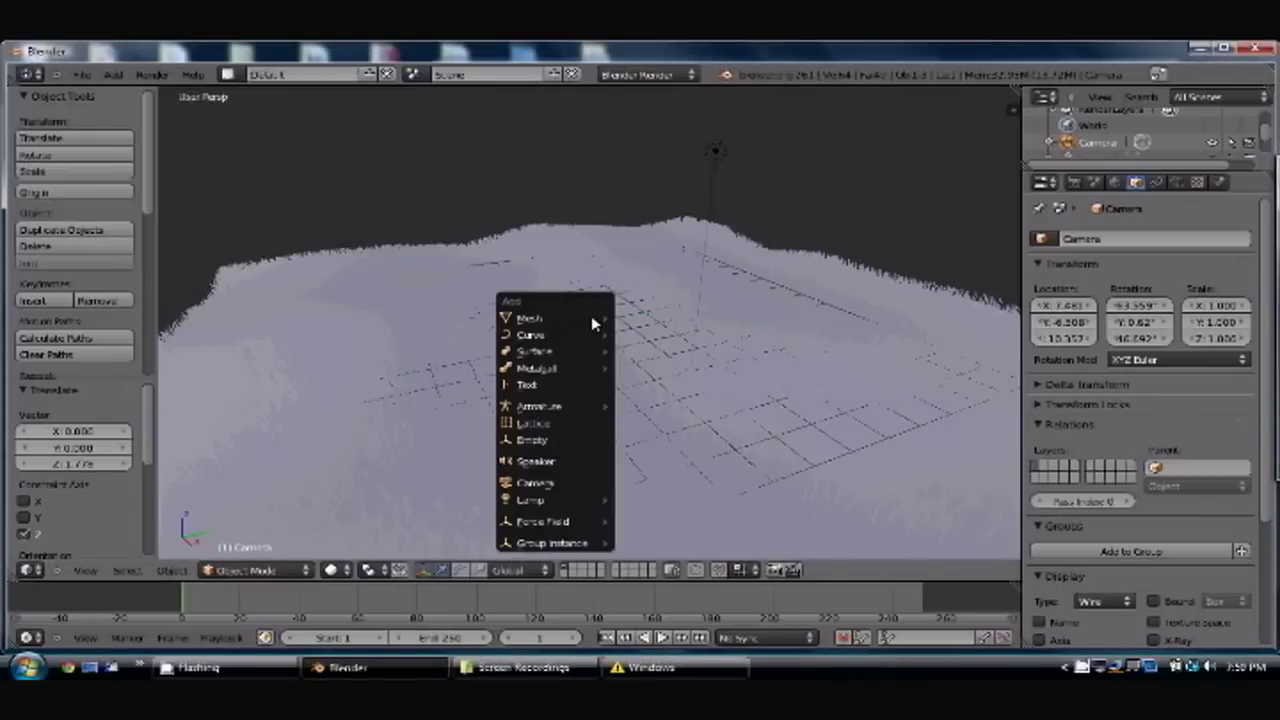
{"action": "mouse_move", "coordinate": [600, 324]}
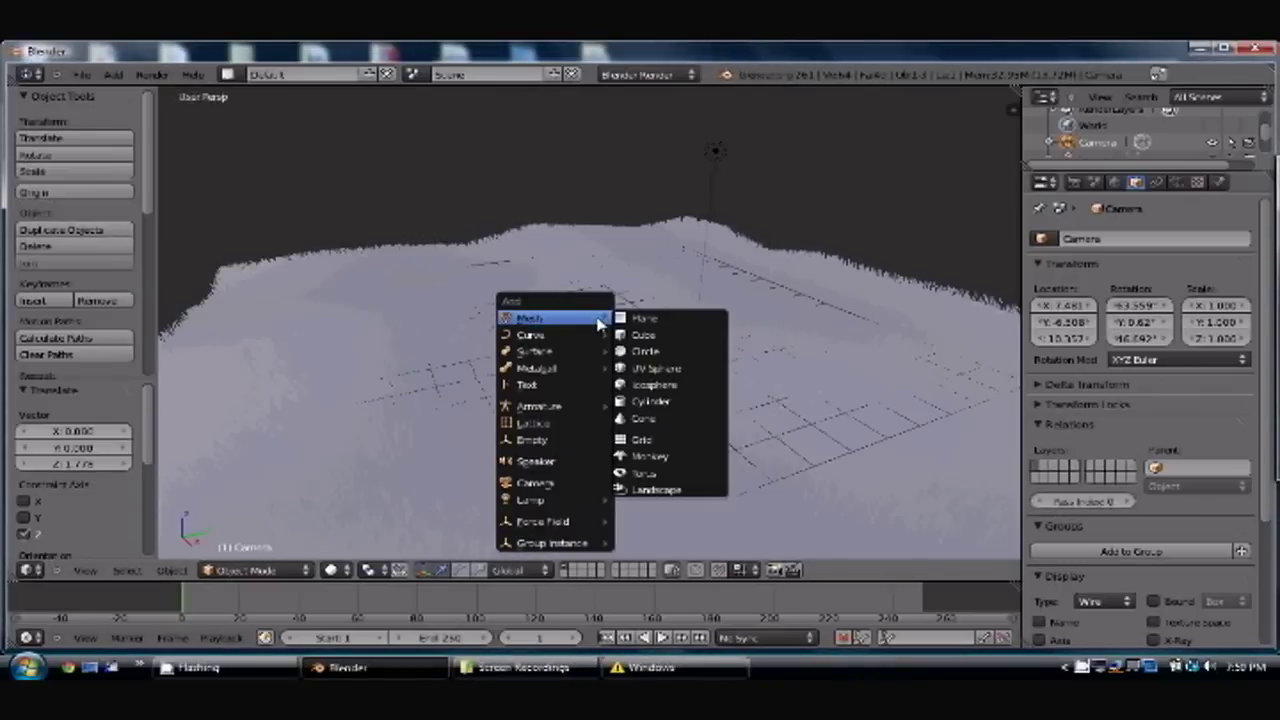
{"action": "left_click", "coordinate": [664, 370]}
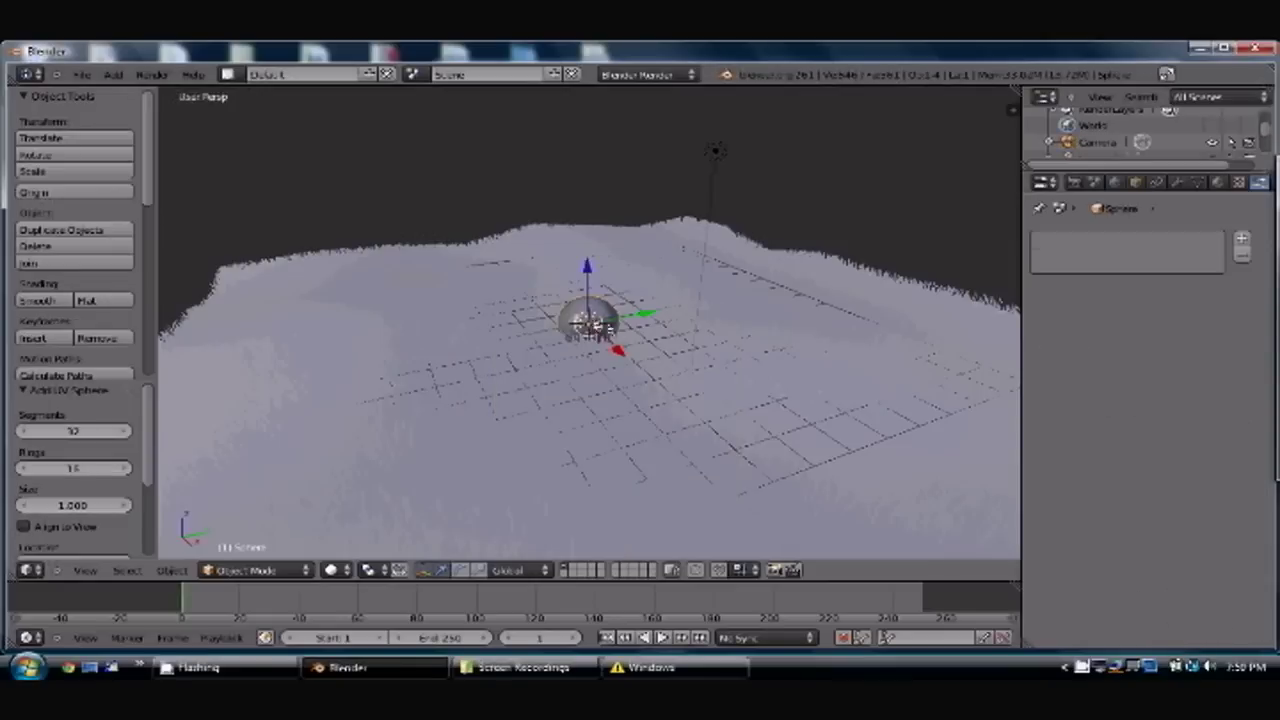
{"action": "key", "text": "g"}
{"action": "key", "text": "z"}
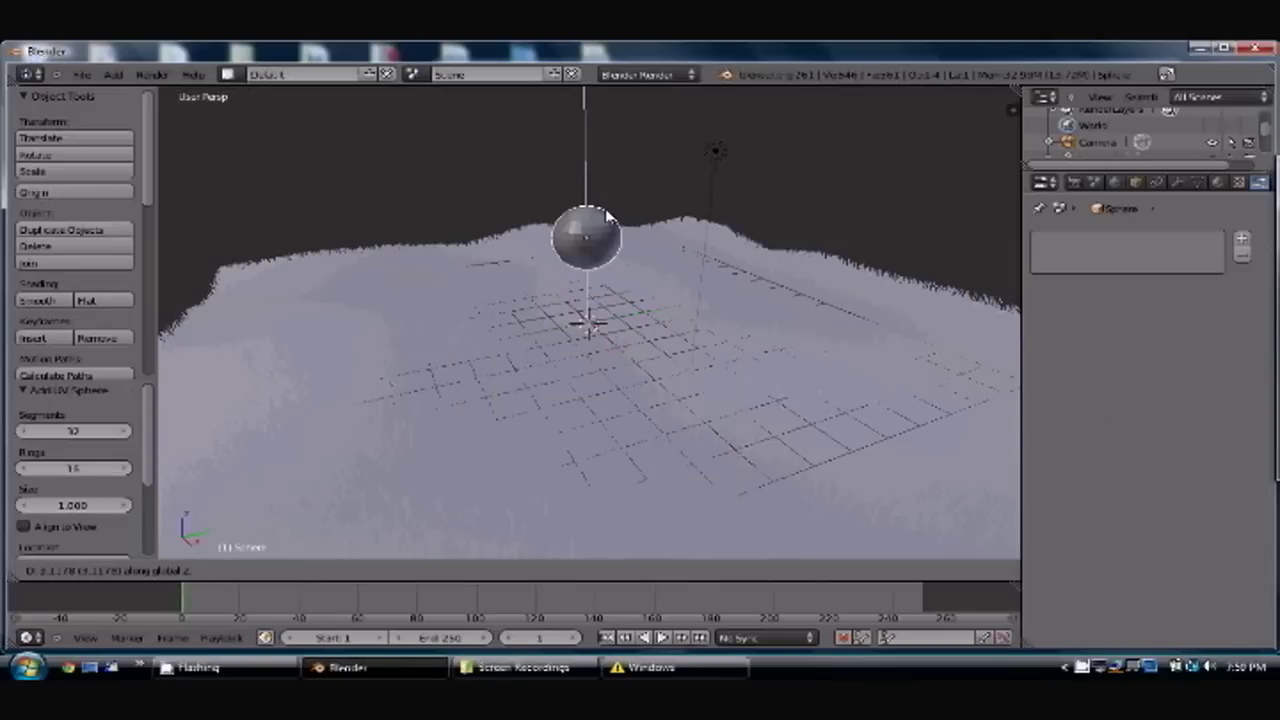
{"action": "left_click", "coordinate": [606, 190]}
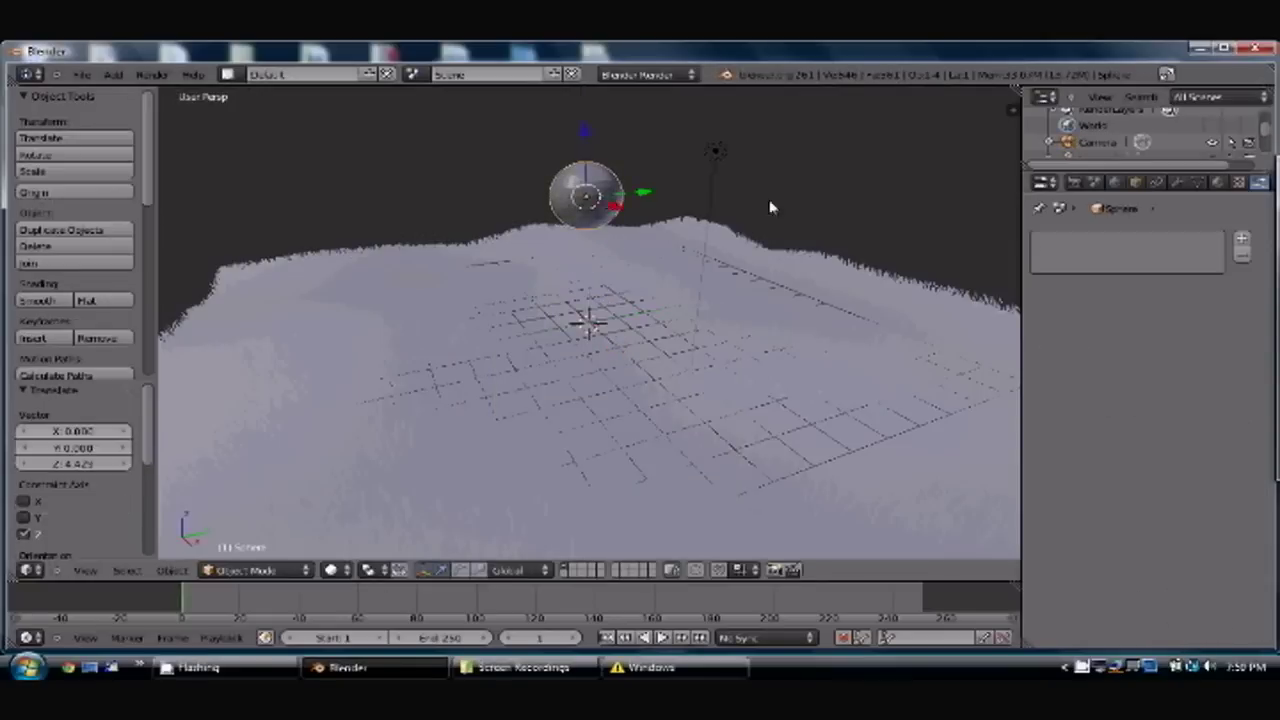
Set the world's zenith color to a medium blue.
{"action": "left_click", "coordinate": [1115, 183]}
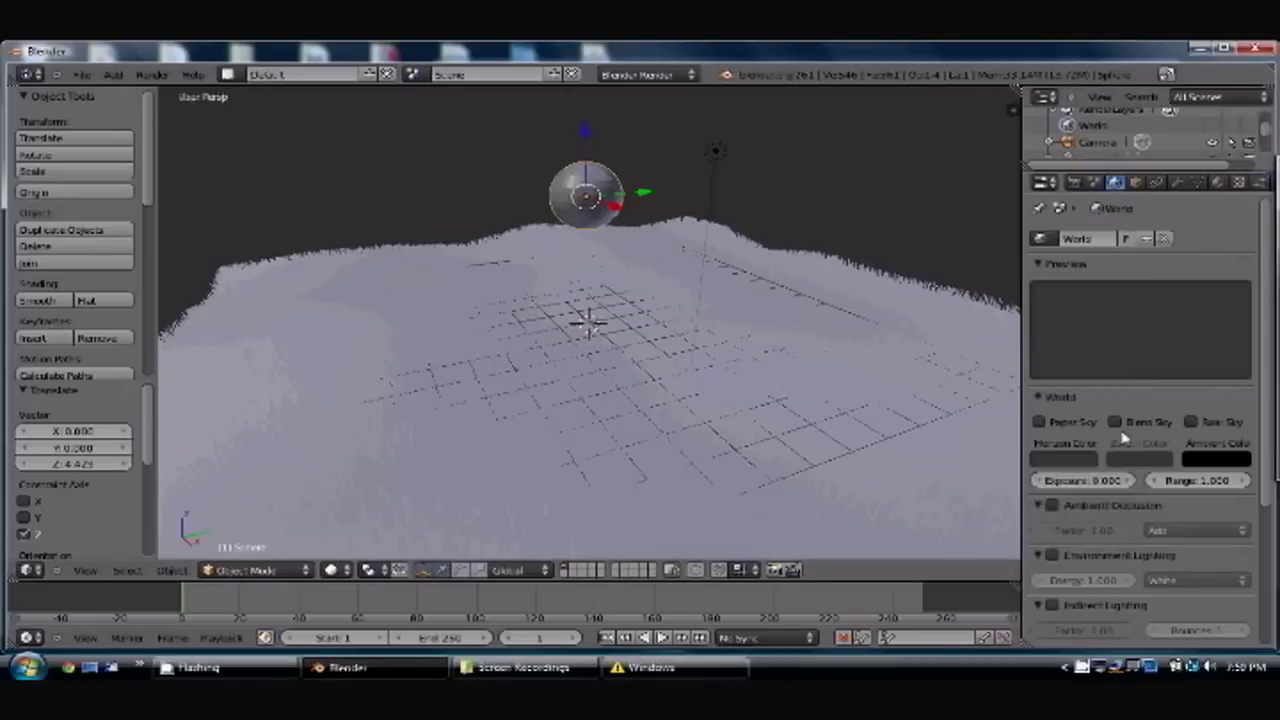
{"action": "left_click", "coordinate": [1123, 461]}
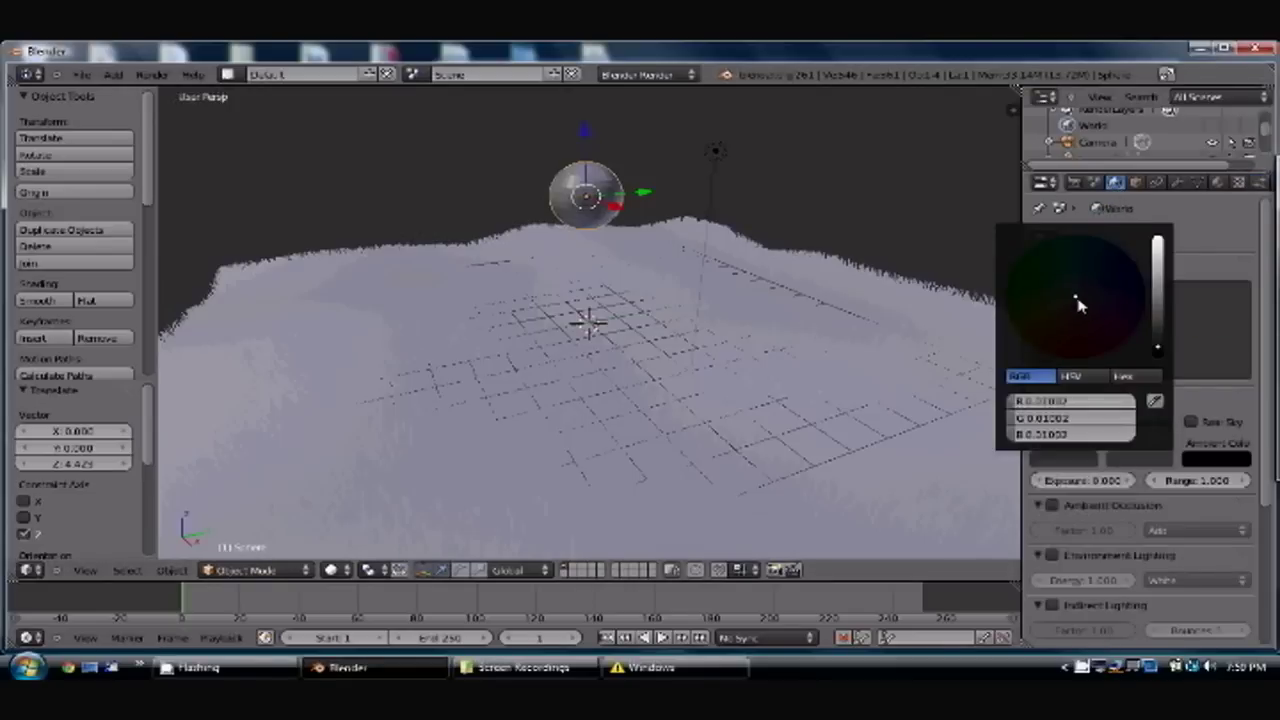
{"action": "left_click", "coordinate": [1094, 270]}
{"action": "mouse_move", "coordinate": [1160, 304]}
{"action": "left_mouse_down"}
{"action": "mouse_move", "coordinate": [1157, 258]}
{"action": "mouse_move", "coordinate": [1138, 268]}
{"action": "mouse_move", "coordinate": [1153, 280]}
{"action": "left_mouse_up"}
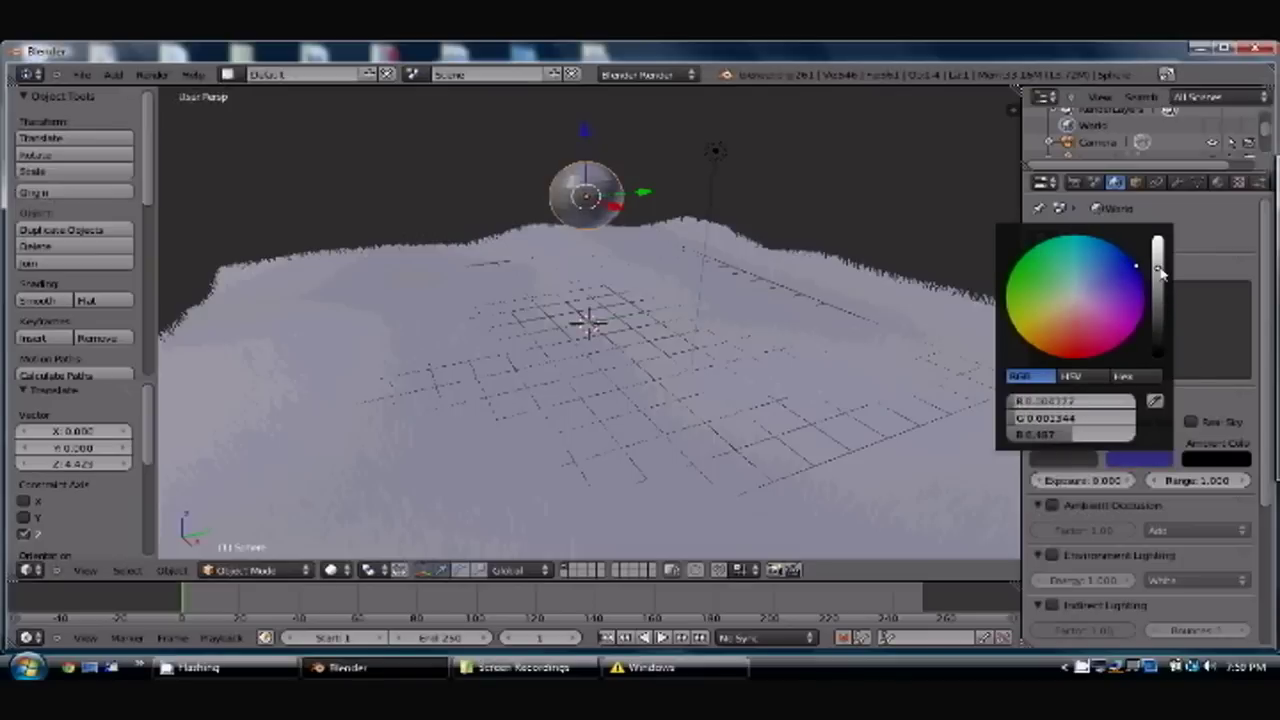
{"action": "left_click", "coordinate": [1162, 241]}
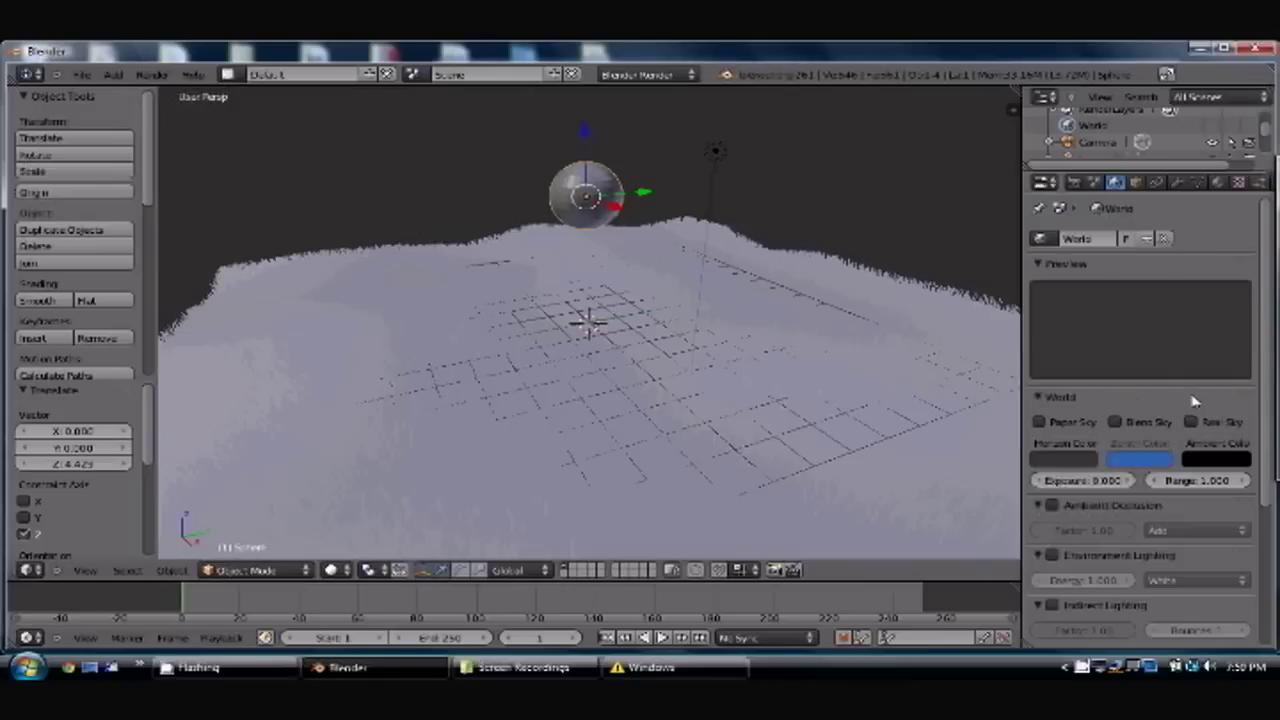
{"action": "left_click", "coordinate": [1080, 397]}
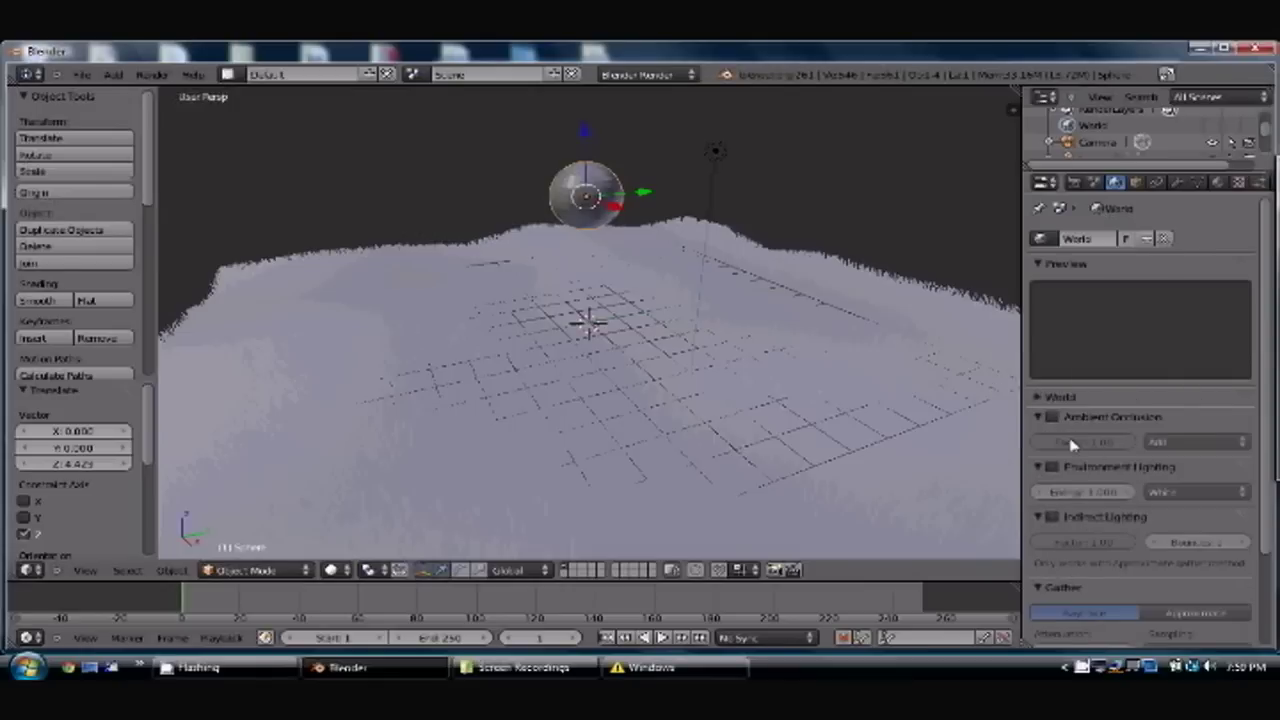
{"action": "left_click", "coordinate": [1064, 399]}
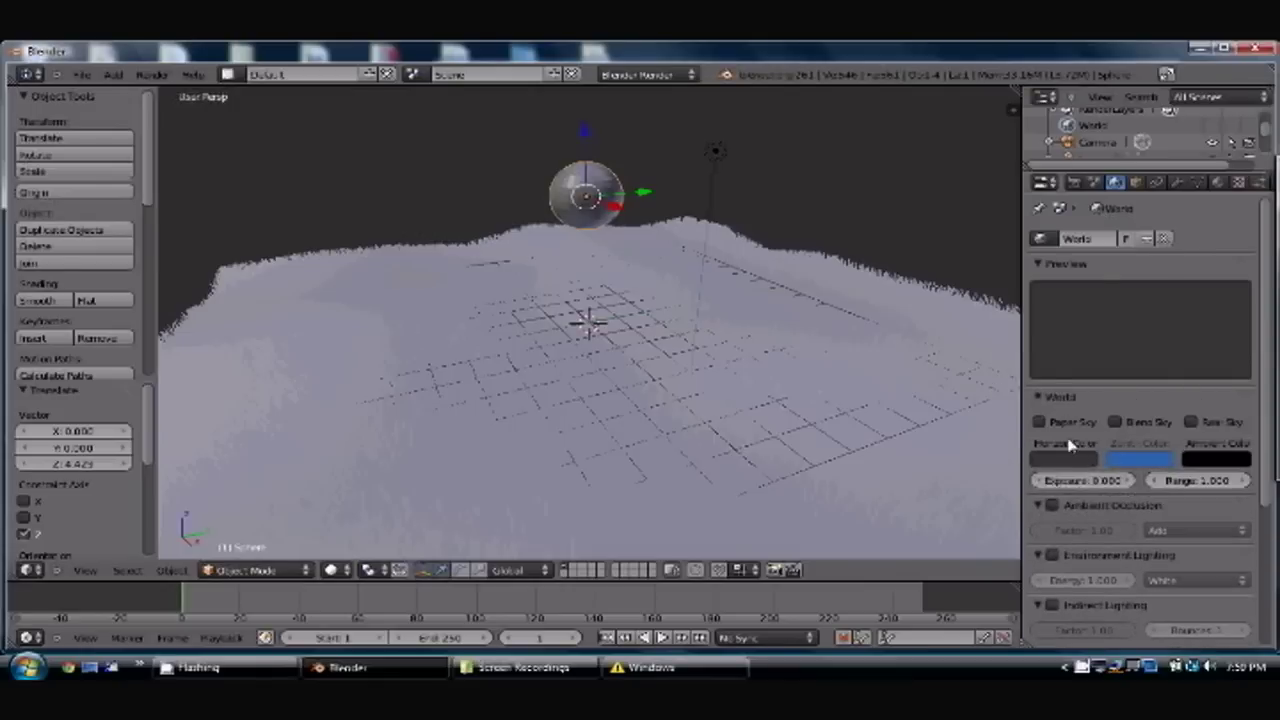
Set the world's horizon color to a light blue and enable Blend Sky.
{"action": "left_click", "coordinate": [1063, 458]}
{"action": "left_click", "coordinate": [1030, 260]}
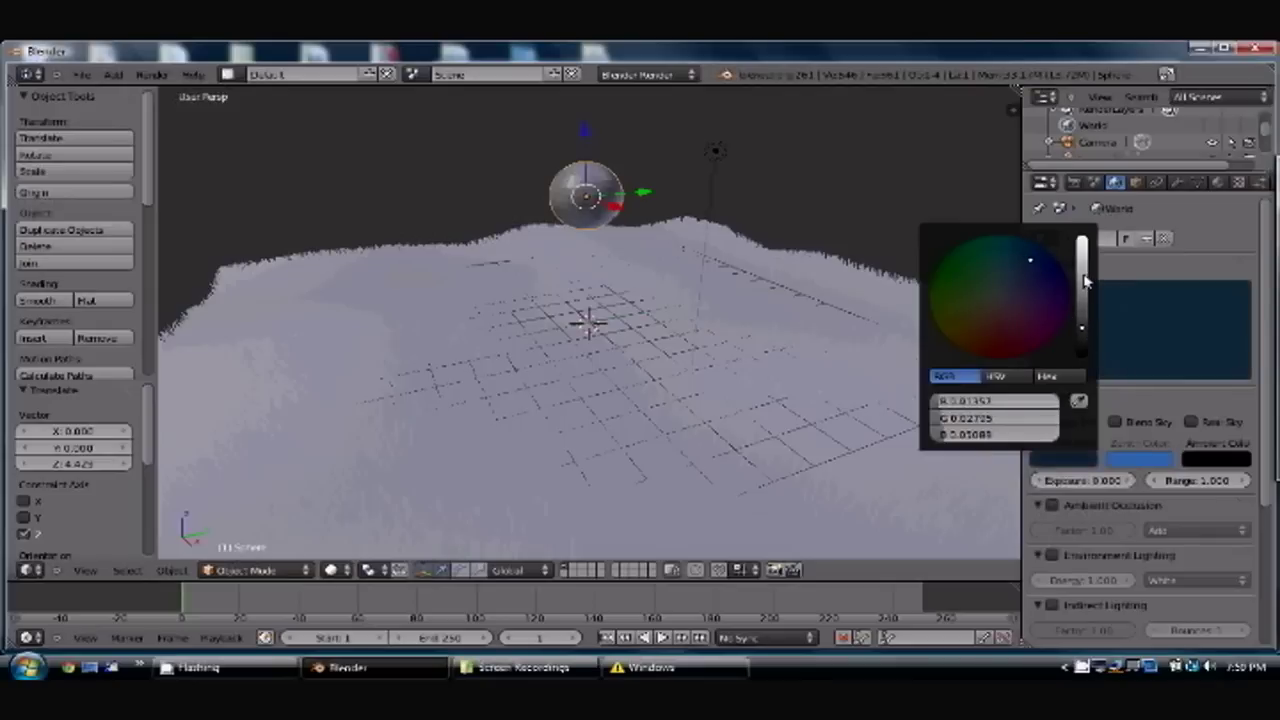
{"action": "left_click_drag", "start_coordinate": [1086, 280], "coordinate": [1086, 267]}
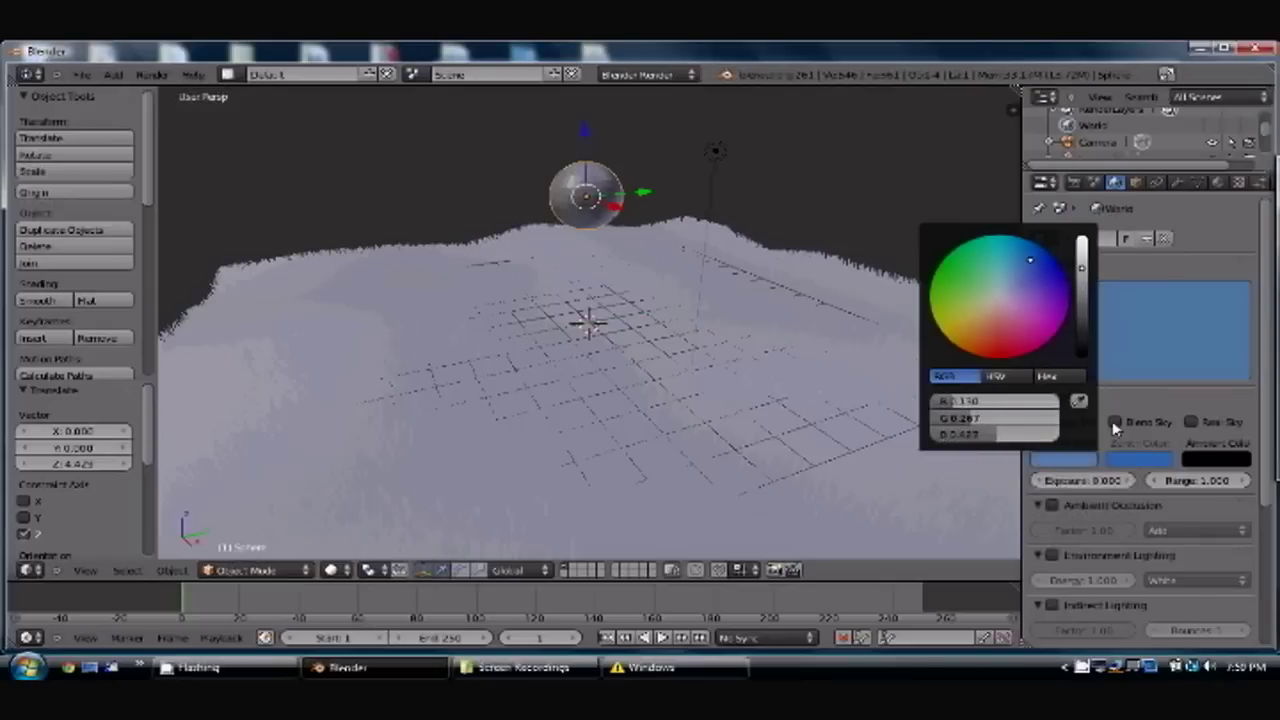
{"action": "left_click", "coordinate": [1115, 423]}
Change the world's horizon color to purple and its zenith color to a brighter blue.
{"action": "left_click", "coordinate": [1090, 456]}
{"action": "mouse_move", "coordinate": [1083, 362]}
{"action": "left_mouse_down"}
{"action": "mouse_move", "coordinate": [1085, 266]}
{"action": "mouse_move", "coordinate": [1058, 289]}
{"action": "mouse_move", "coordinate": [1026, 262]}
{"action": "left_mouse_up"}
{"action": "left_click_drag", "start_coordinate": [1121, 358], "coordinate": [1135, 395]}
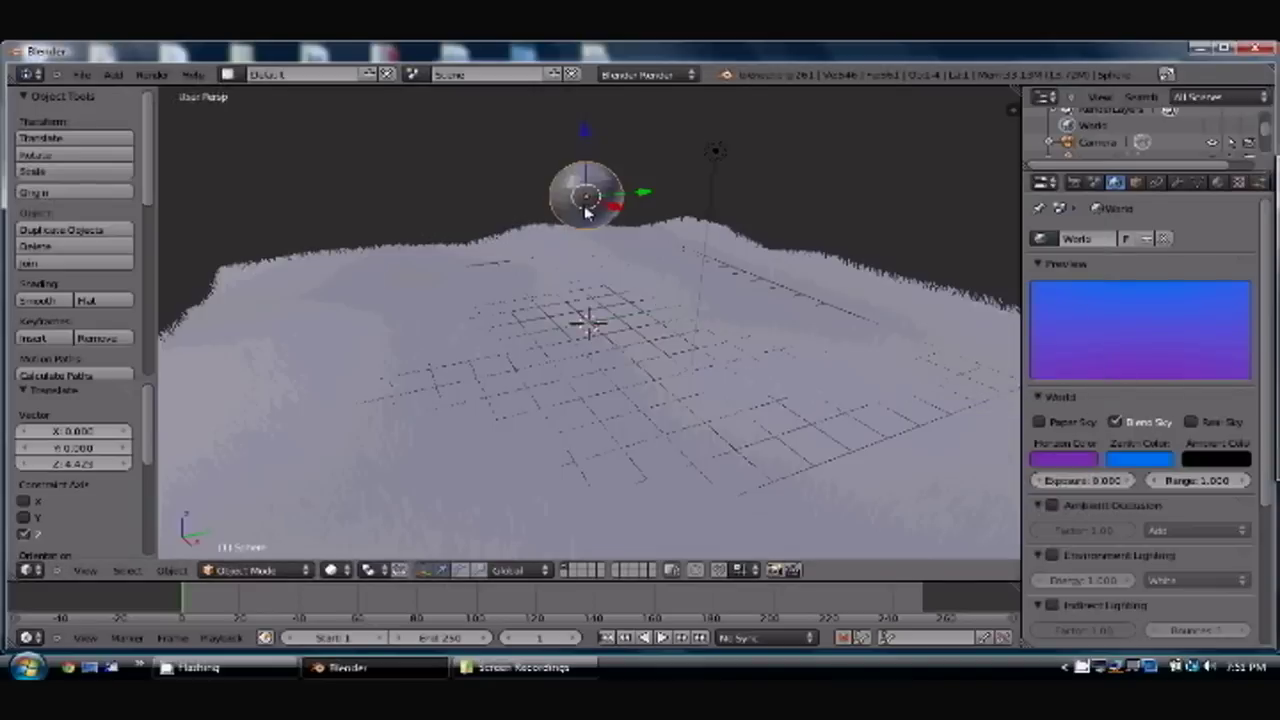
In face select mode, circle-select a patch of faces on the front of the sphere and extrude it outward about 0.38 units.
{"action": "middle_click_drag", "start_coordinate": [588, 256], "coordinate": [612, 322]}
{"action": "scroll", "coordinate": [610, 322], "scroll_direction": "up", "scroll_amount": 5}
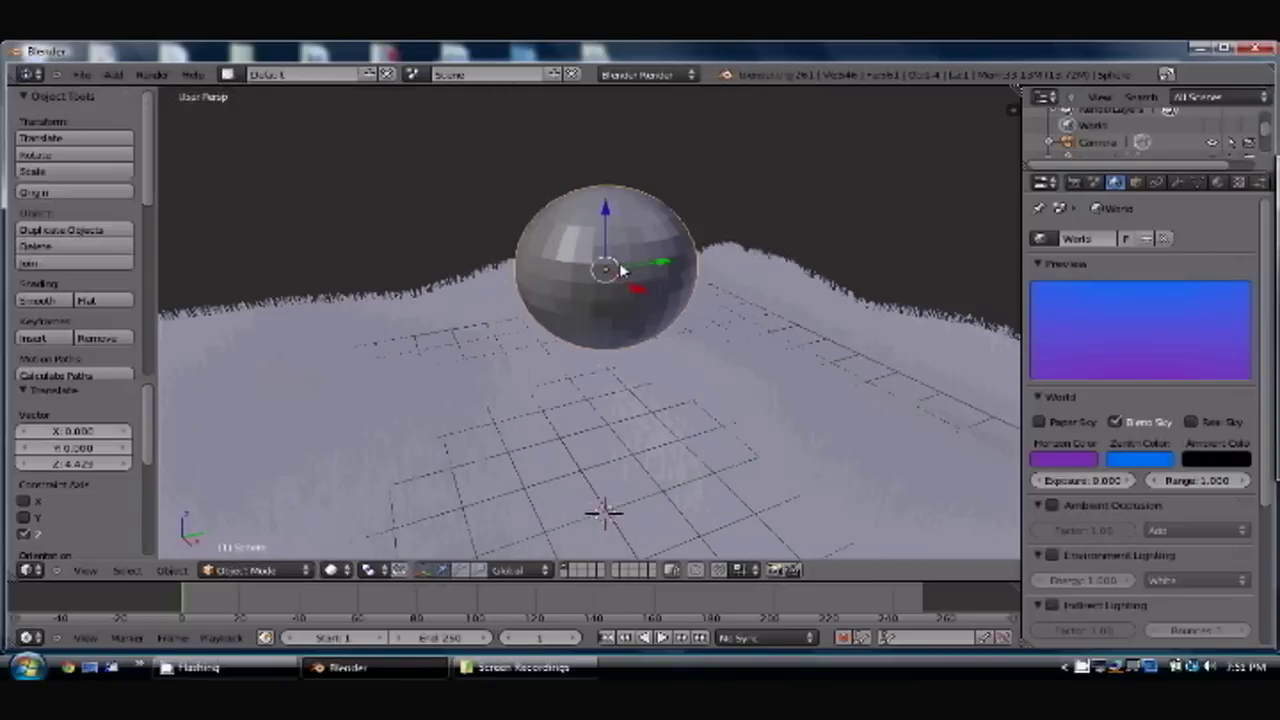
{"action": "key", "text": "Tab"}
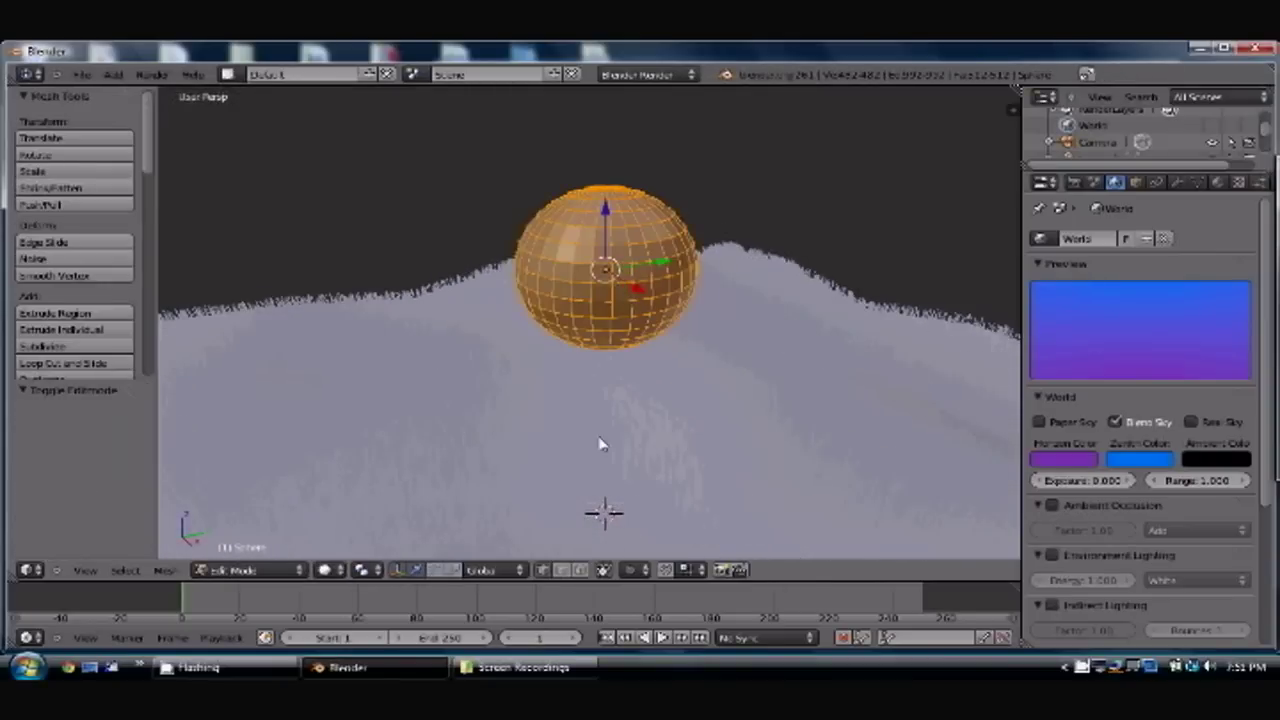
{"action": "left_click", "coordinate": [581, 569]}
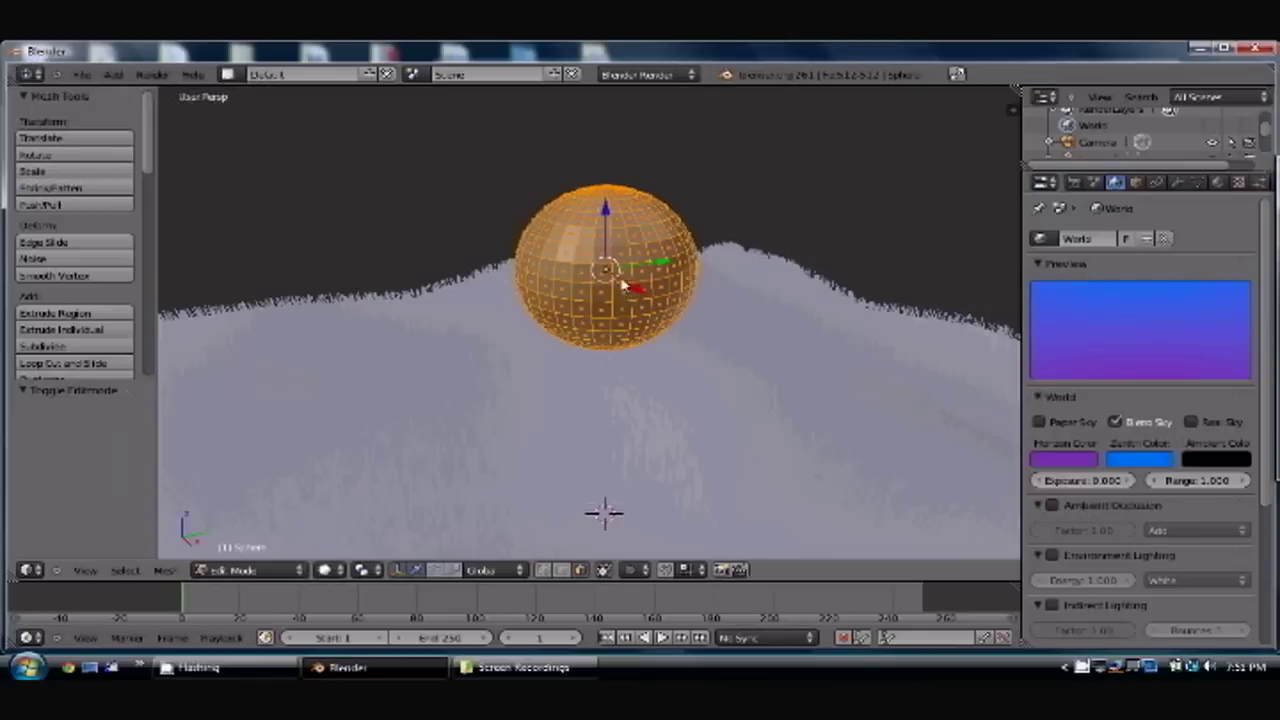
{"action": "key", "text": "a"}
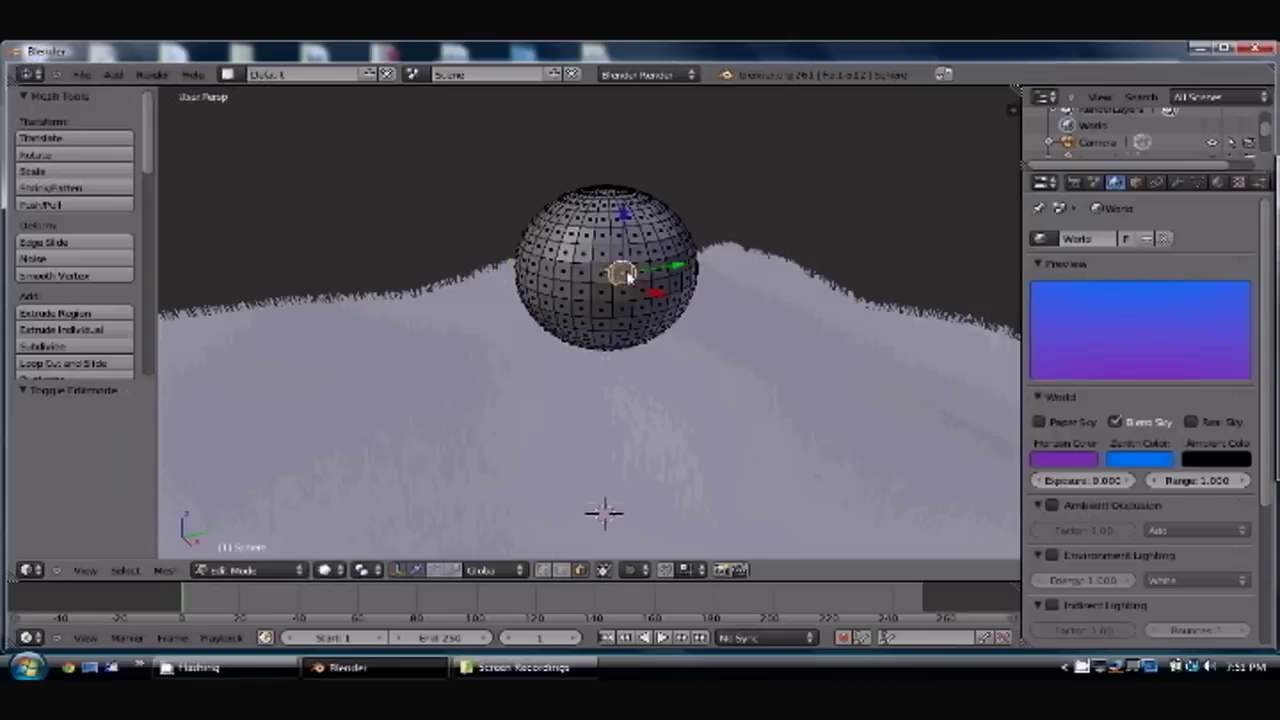
{"action": "key", "text": "c"}
{"action": "left_click", "coordinate": [630, 272]}
{"action": "left_click_drag", "start_coordinate": [630, 272], "coordinate": [648, 272]}
{"action": "key", "text": "Escape"}
{"action": "key", "text": "e"}
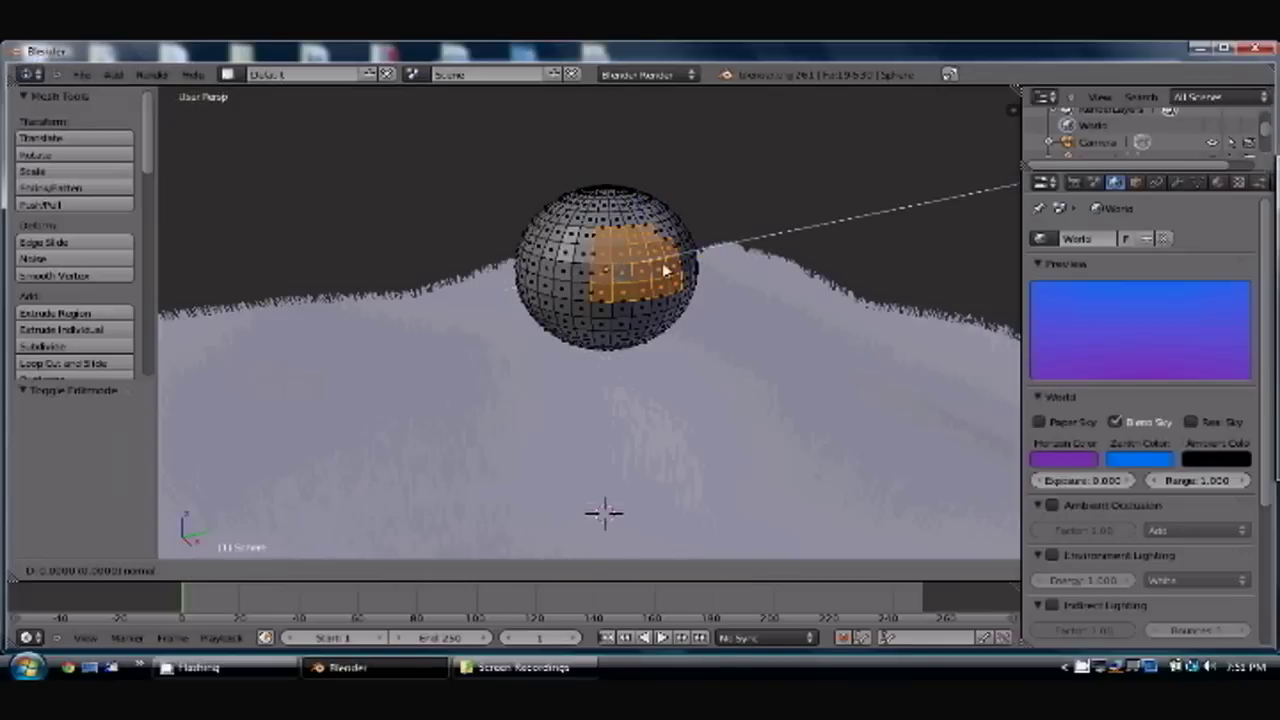
{"action": "left_click", "coordinate": [665, 270]}
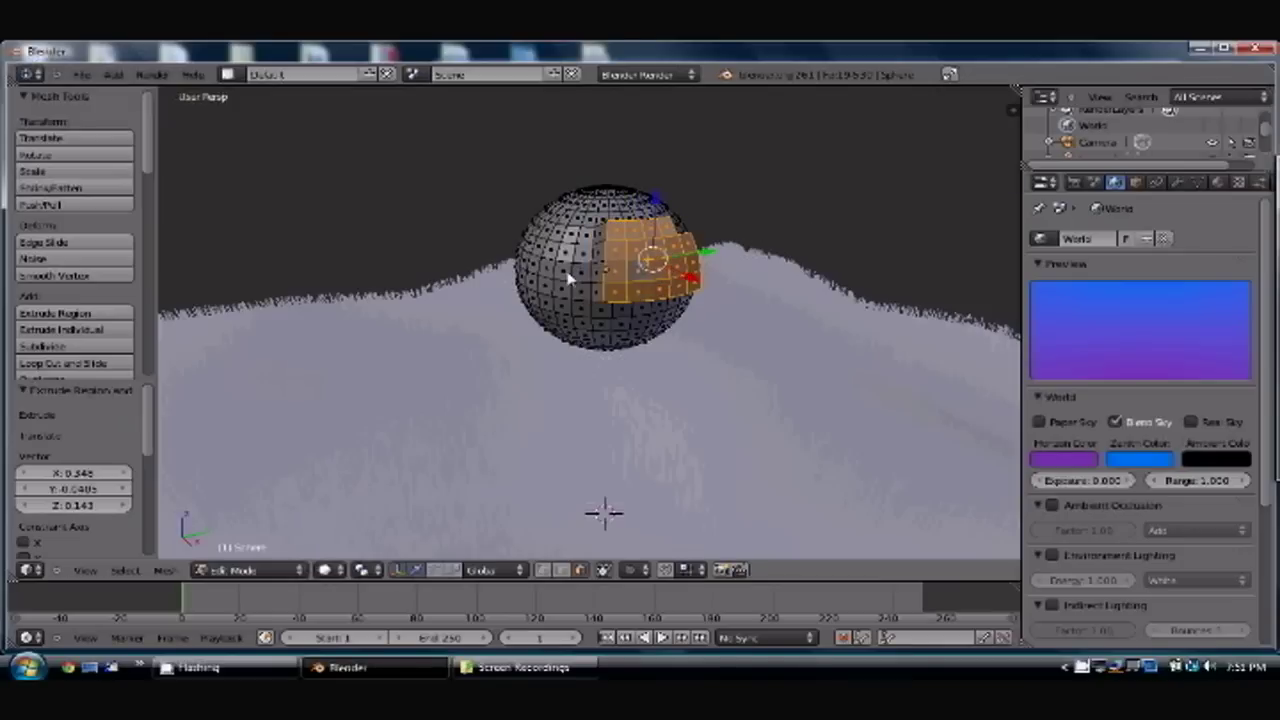
Select two neighbouring faces on the left side of the sphere and extrude them about 0.32 units.
{"action": "right_click", "coordinate": [535, 272]}
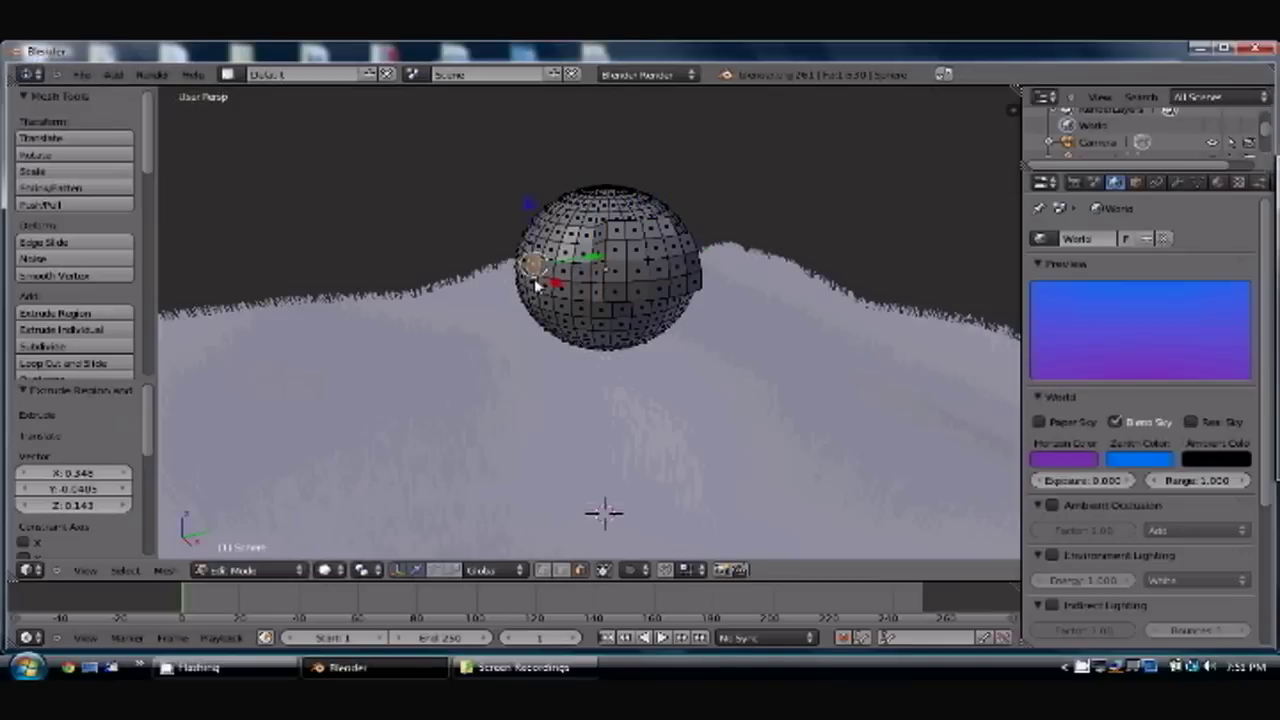
{"action": "right_click", "coordinate": [537, 296], "text": "shift"}
{"action": "key", "text": "e"}
{"action": "left_click", "coordinate": [563, 305]}
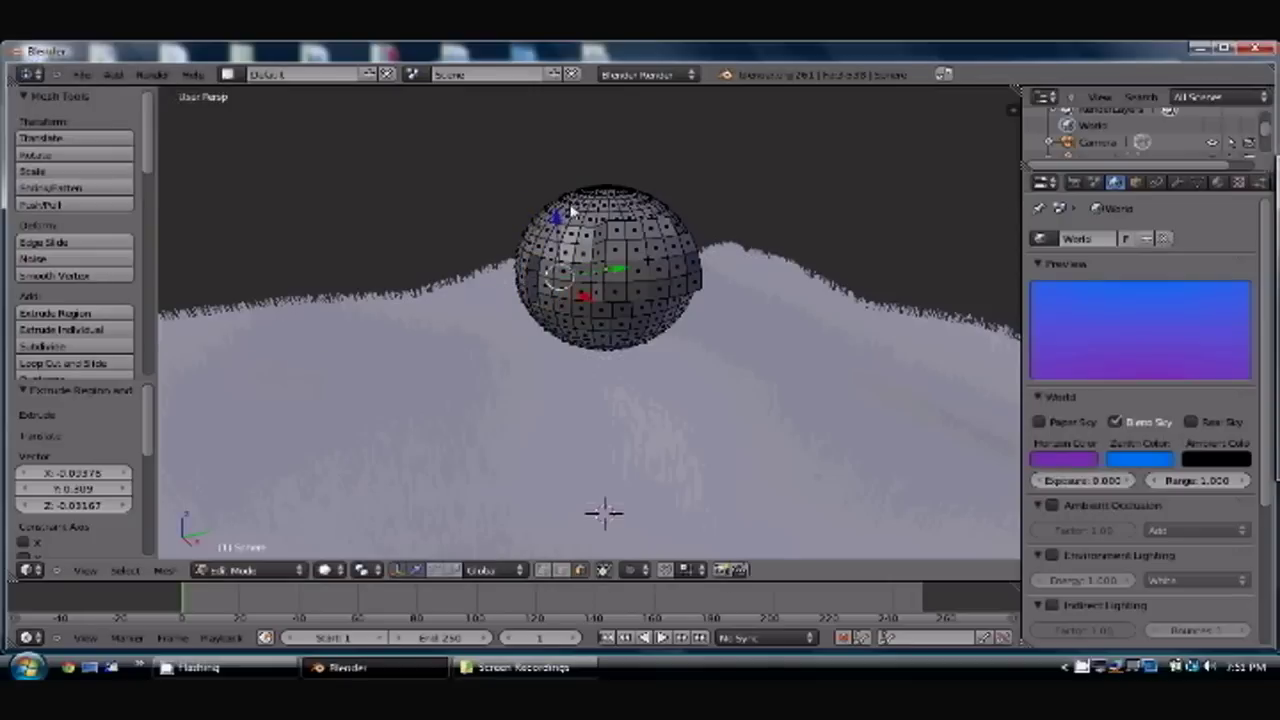
Select several faces on the sphere's lower left, extrude them outward about 0.72 units, and return to Object Mode.
{"action": "right_click", "coordinate": [566, 330]}
{"action": "right_click", "coordinate": [577, 324], "text": "shift"}
{"action": "right_click", "coordinate": [566, 312], "text": "shift"}
{"action": "key", "text": "e"}
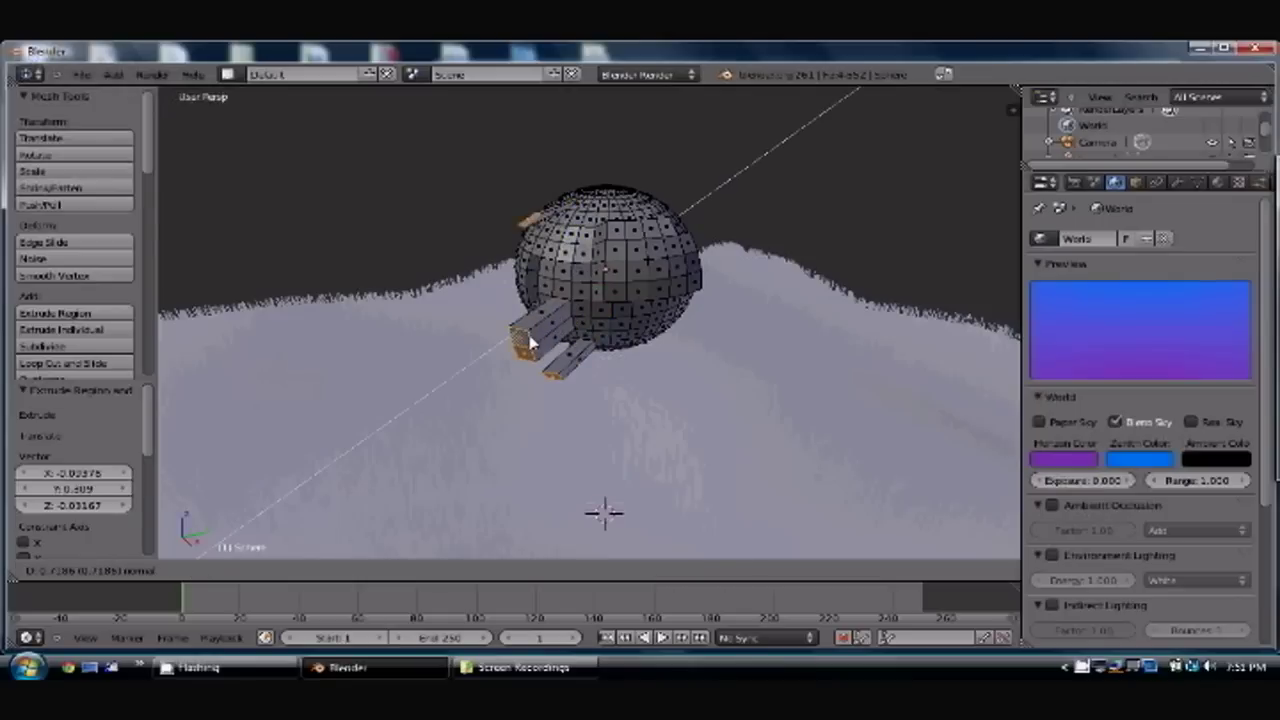
{"action": "left_click", "coordinate": [530, 343]}
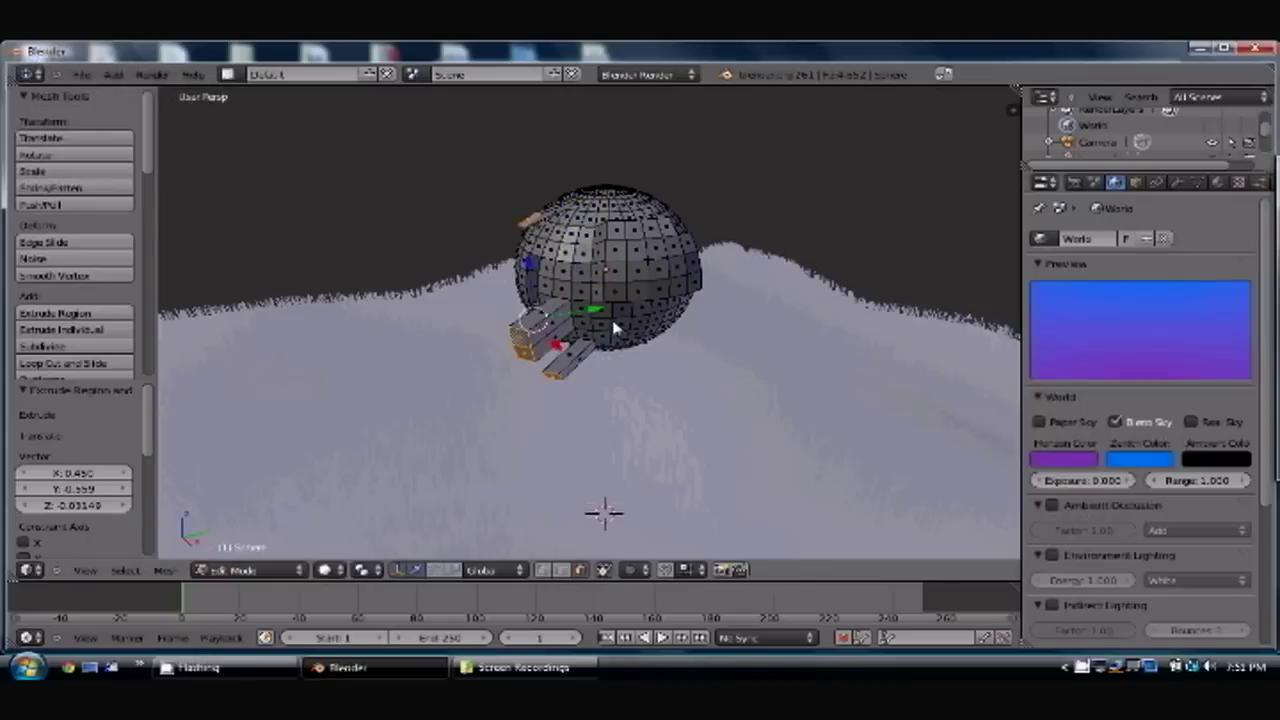
{"action": "key", "text": "Tab"}
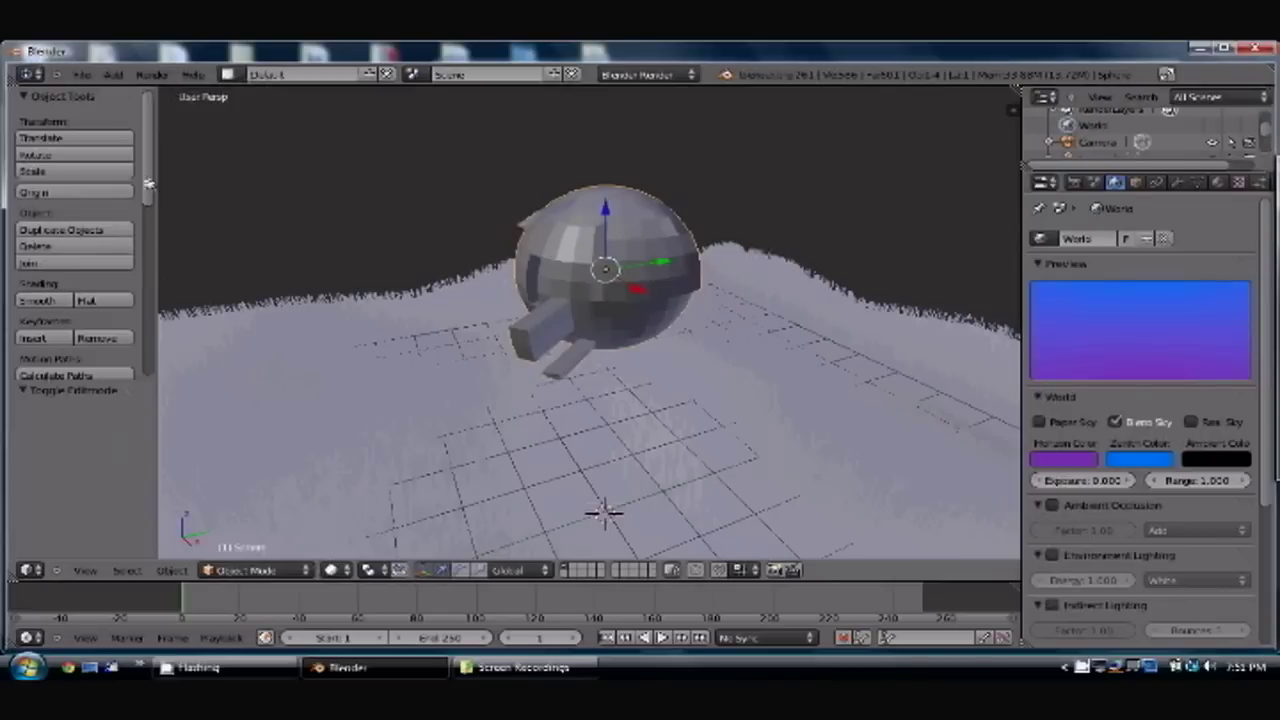
Generate a Stratus cloud from the sphere with the Cloud Generator.
{"action": "left_click_drag", "start_coordinate": [148, 174], "coordinate": [160, 320]}
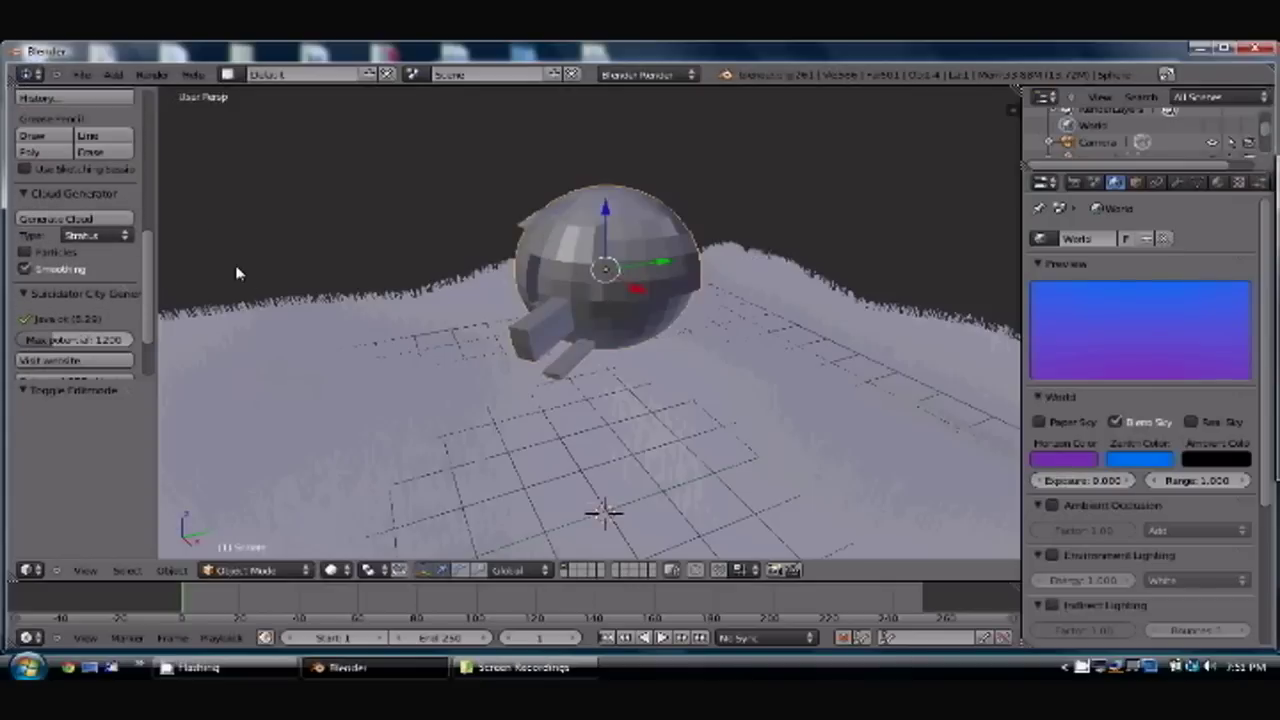
{"action": "left_click", "coordinate": [118, 236]}
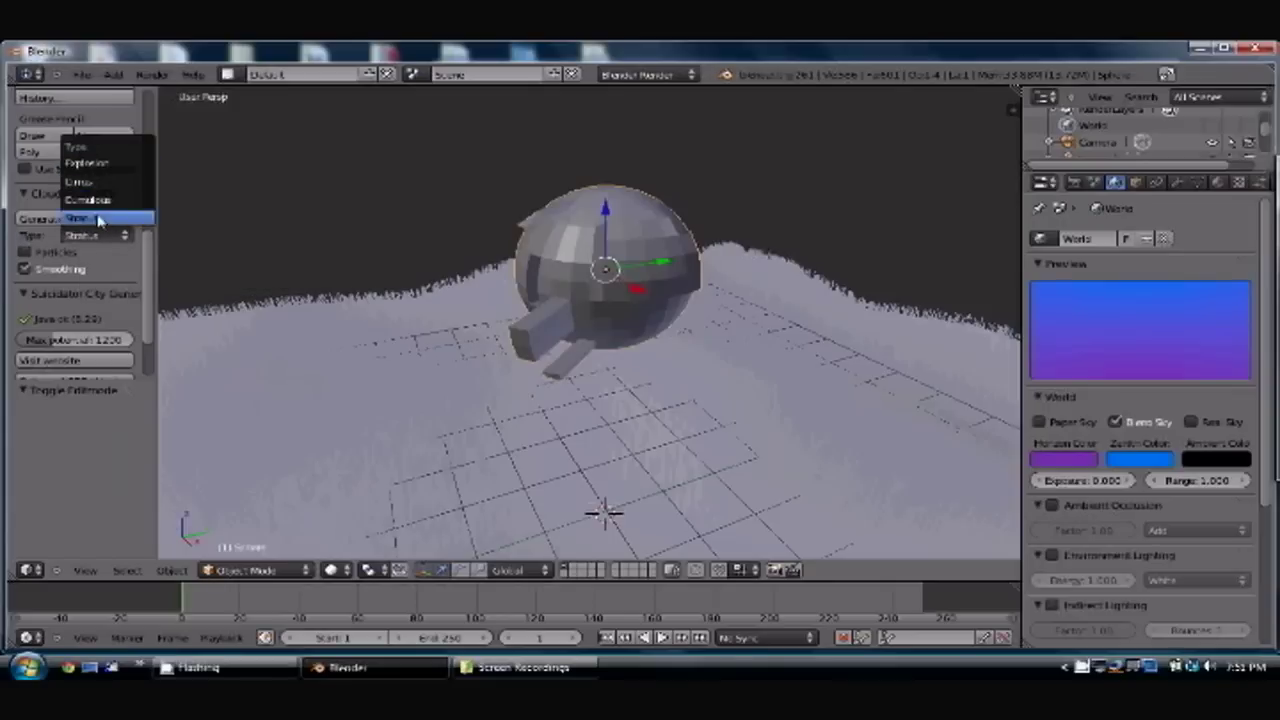
{"action": "left_click", "coordinate": [102, 227]}
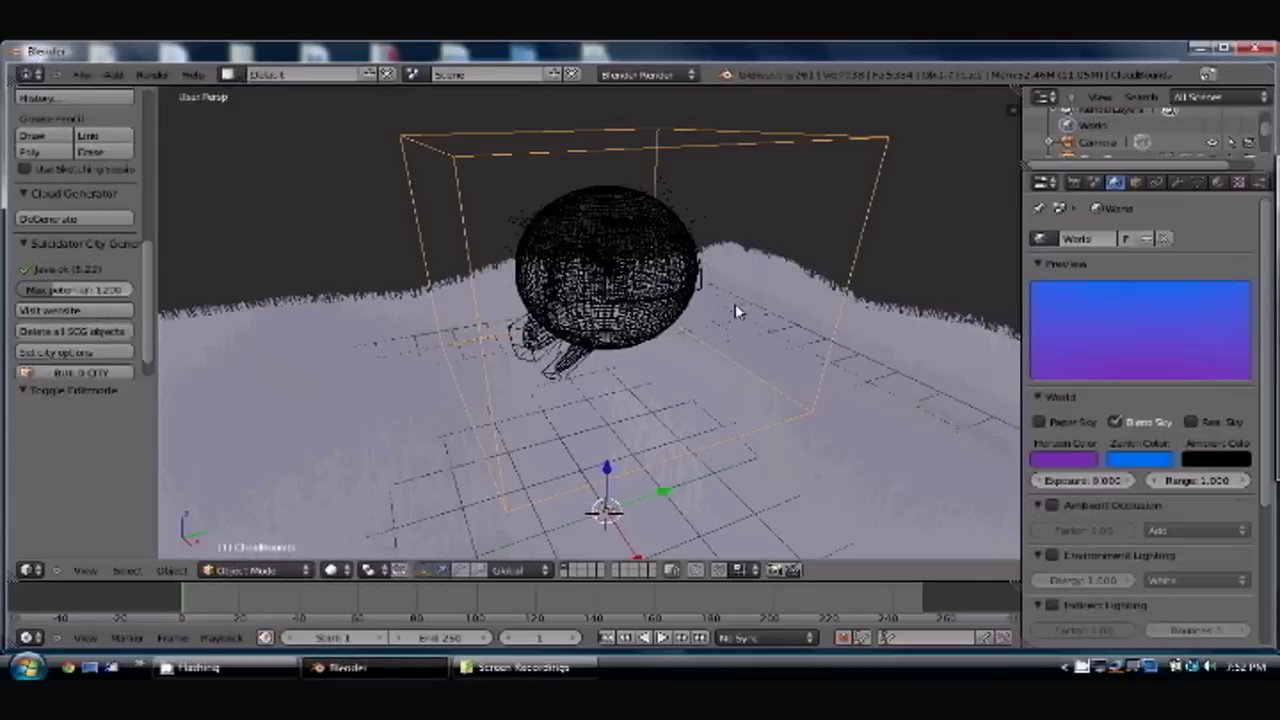
In camera view, raise the cloud bounds about 1.55 units along Z.
{"action": "key", "text": "KP_0"}
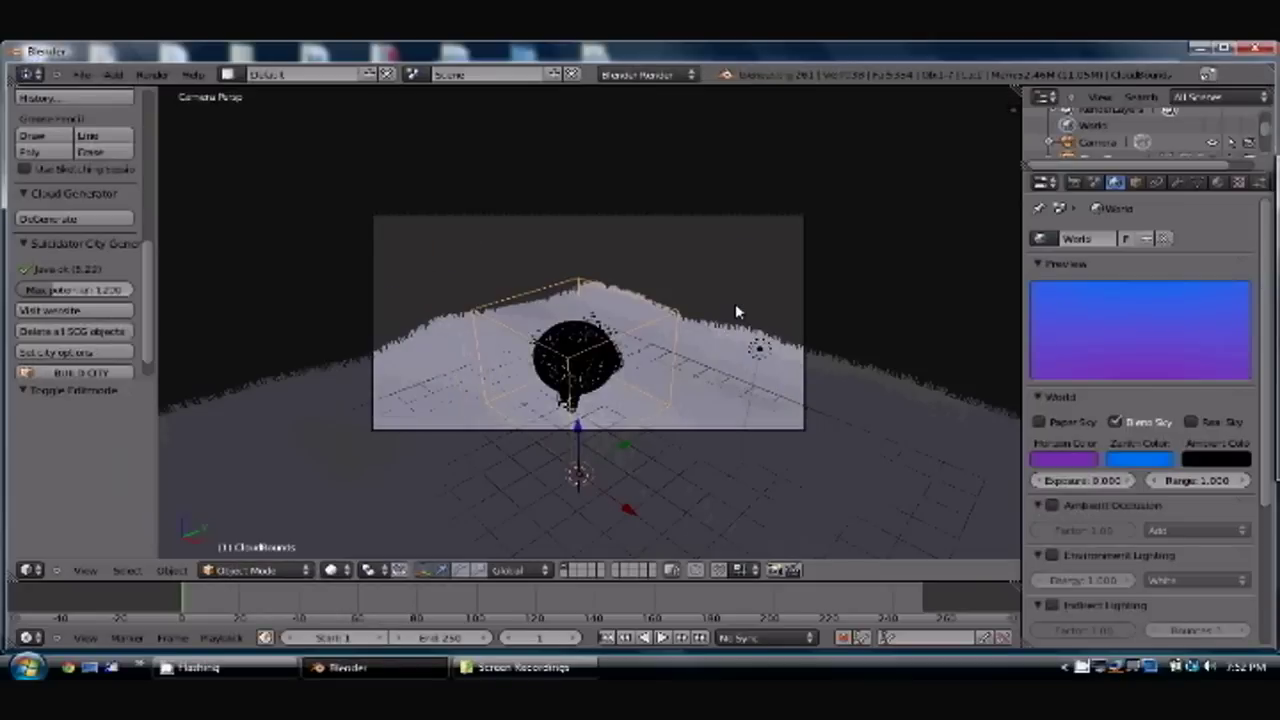
{"action": "key", "text": "g"}
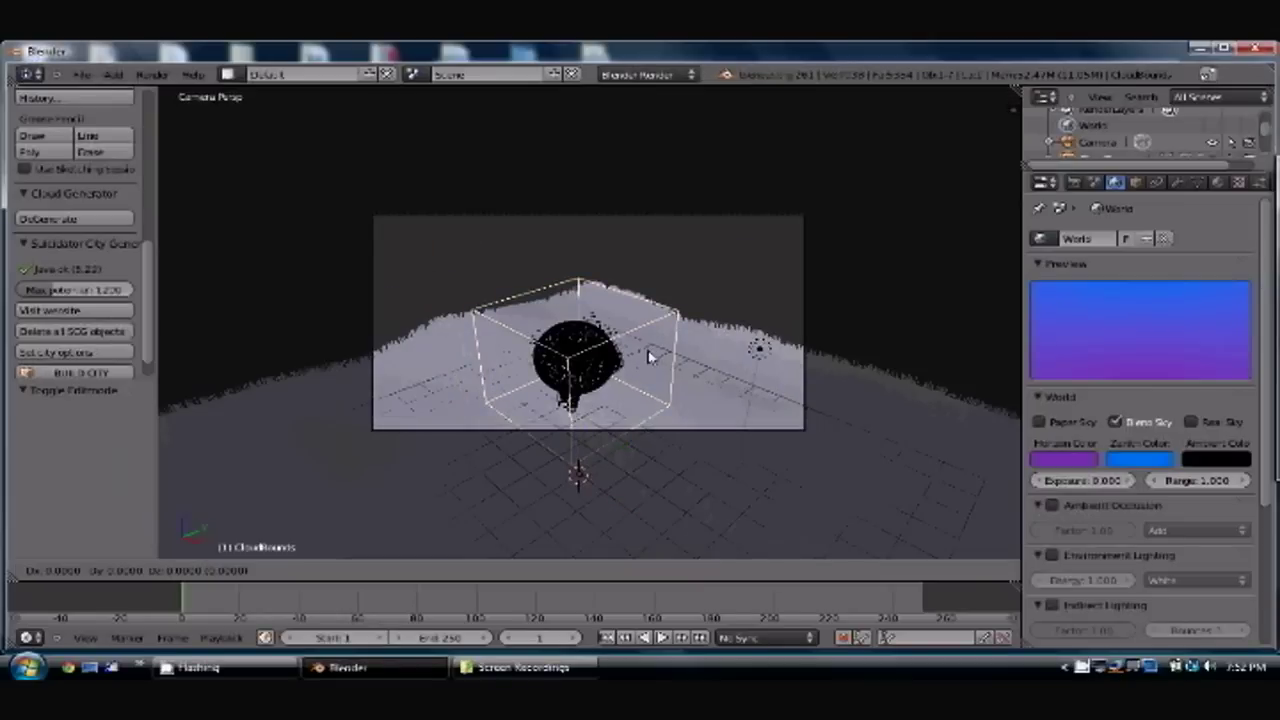
{"action": "key", "text": "z"}
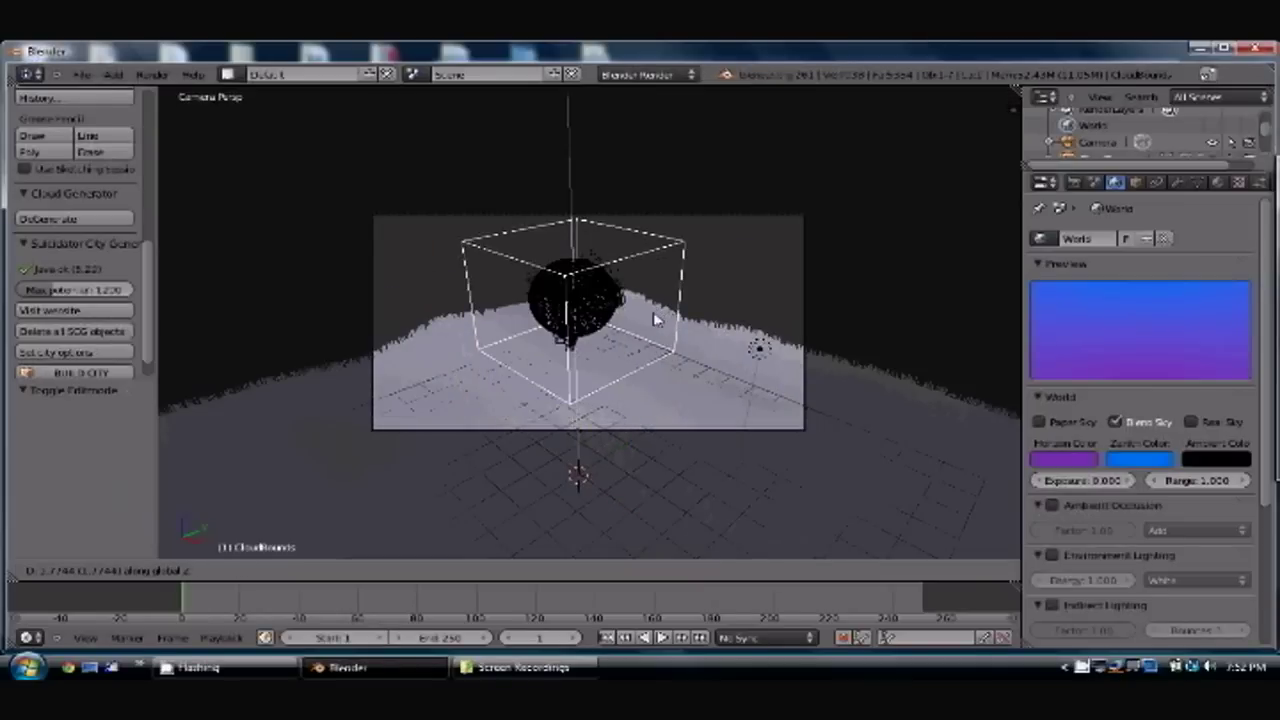
{"action": "left_click", "coordinate": [655, 320]}
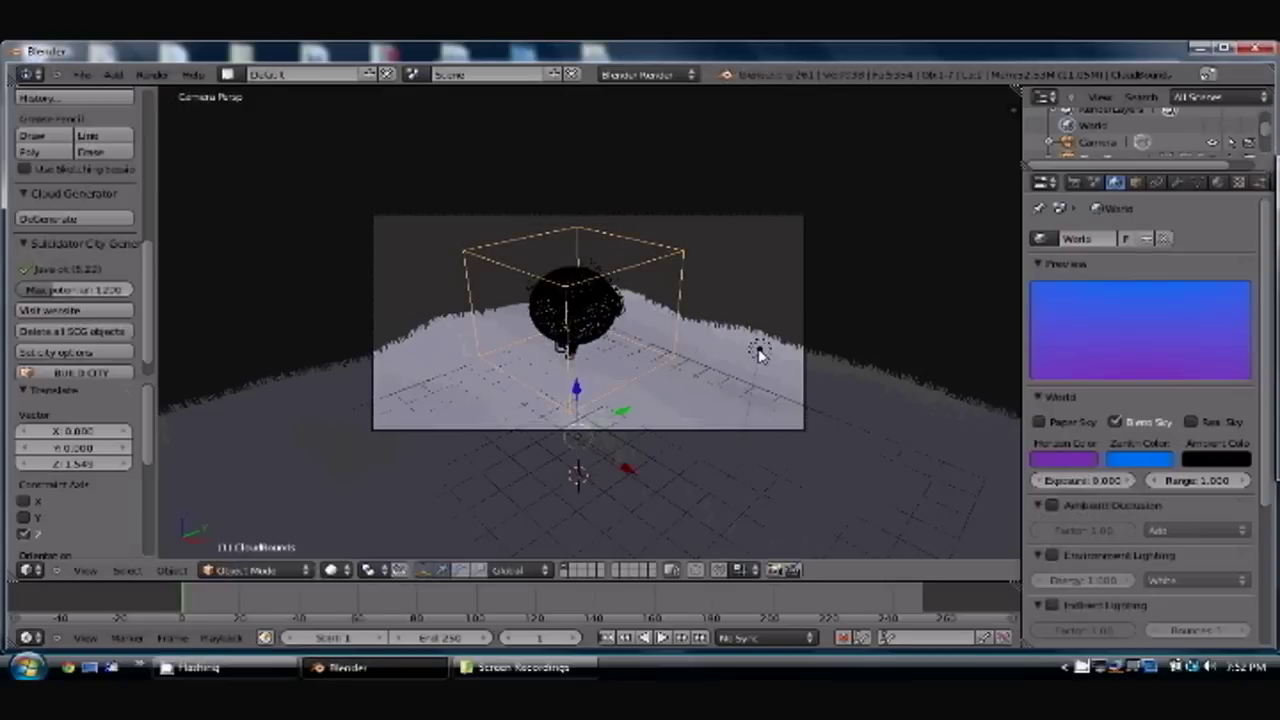
Leave the camera view and move the existing lamp close to the cloud, about -1.17 in X, -1.44 in Y and 0.98 in Z.
{"action": "key", "text": "KP_0"}
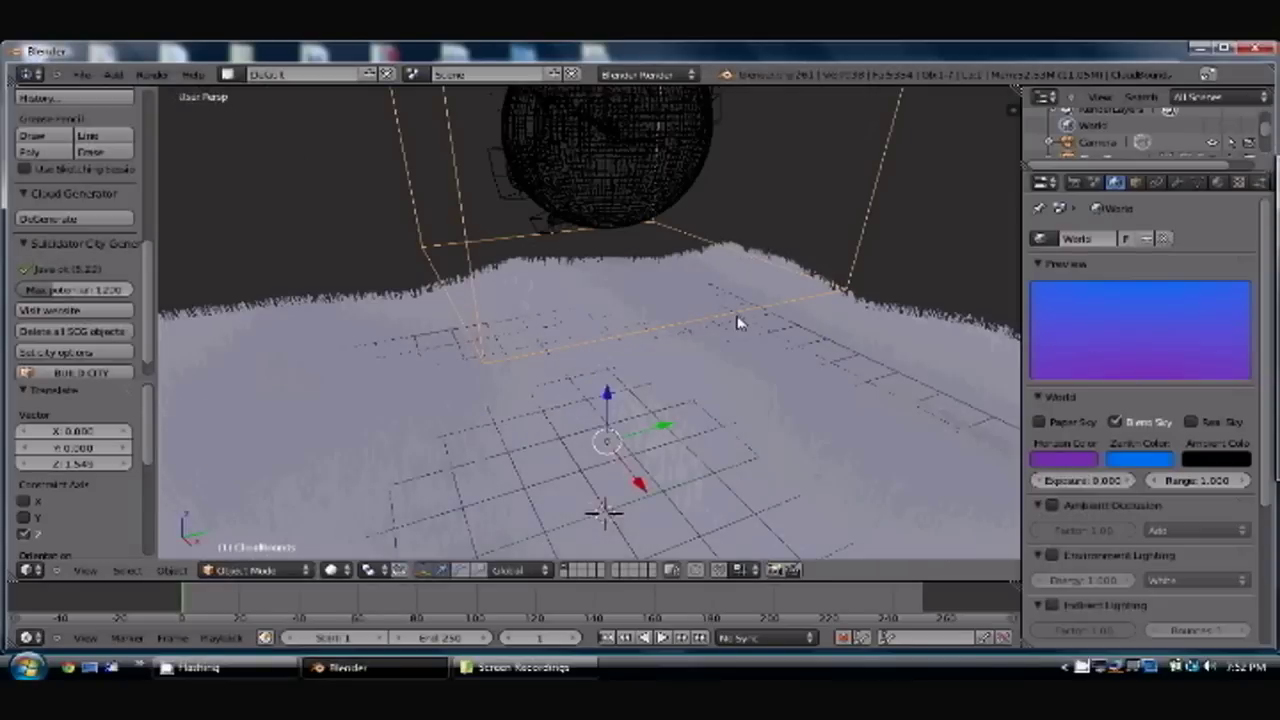
{"action": "scroll", "coordinate": [760, 312], "scroll_direction": "down", "scroll_amount": 3}
{"action": "right_click", "coordinate": [857, 275]}
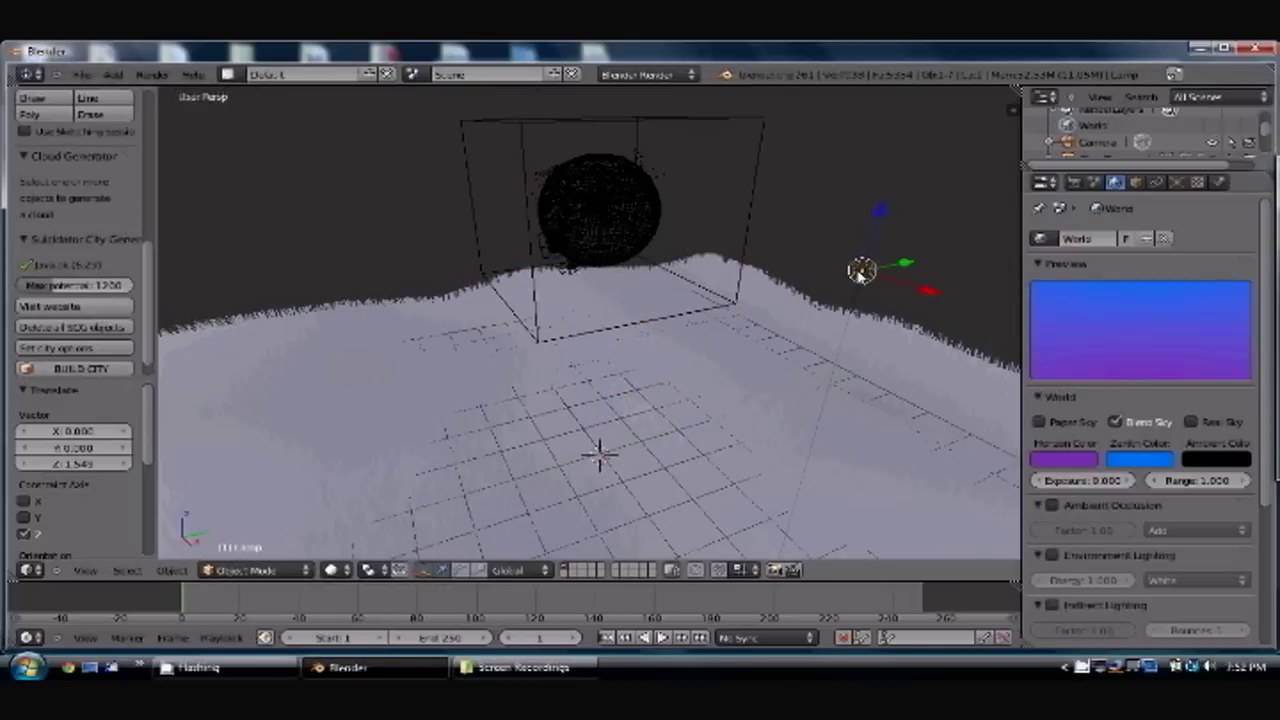
{"action": "key", "text": "g"}
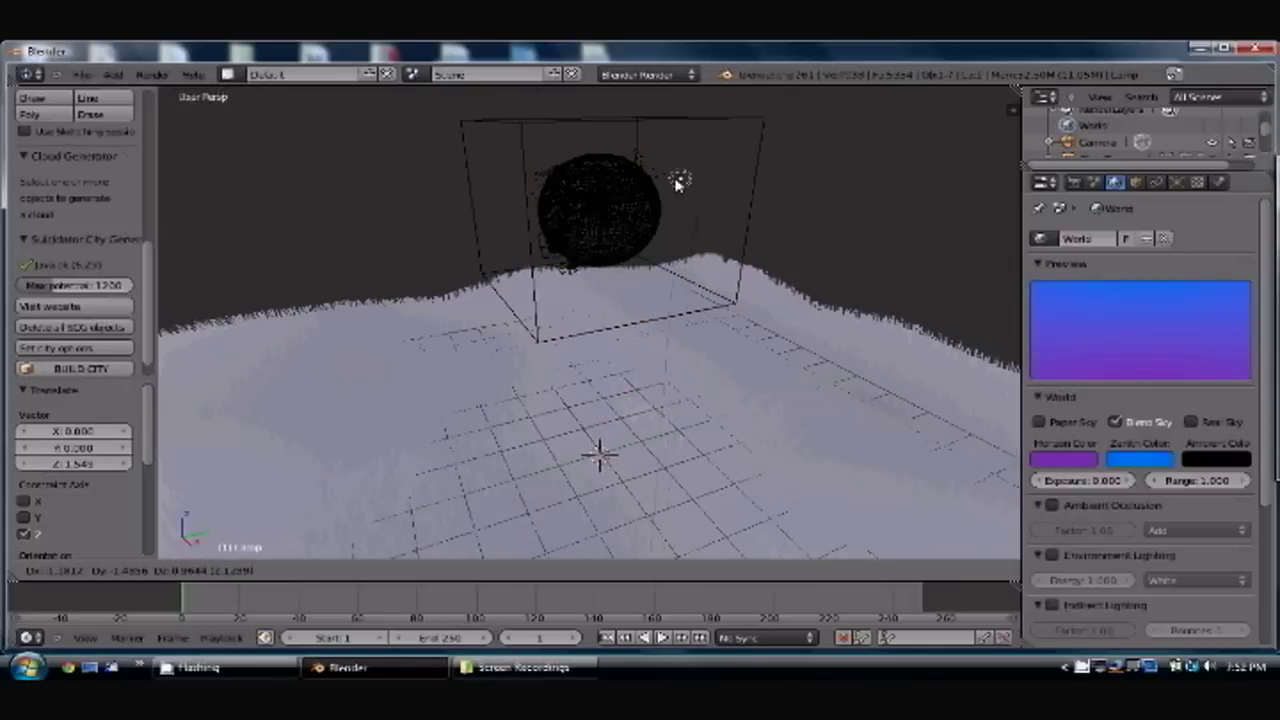
{"action": "left_click", "coordinate": [680, 180]}
Add a Sun lamp and move it about 3.82 units along X and about 7 units up along Z.
{"action": "middle_click_drag", "start_coordinate": [680, 180], "coordinate": [737, 177]}
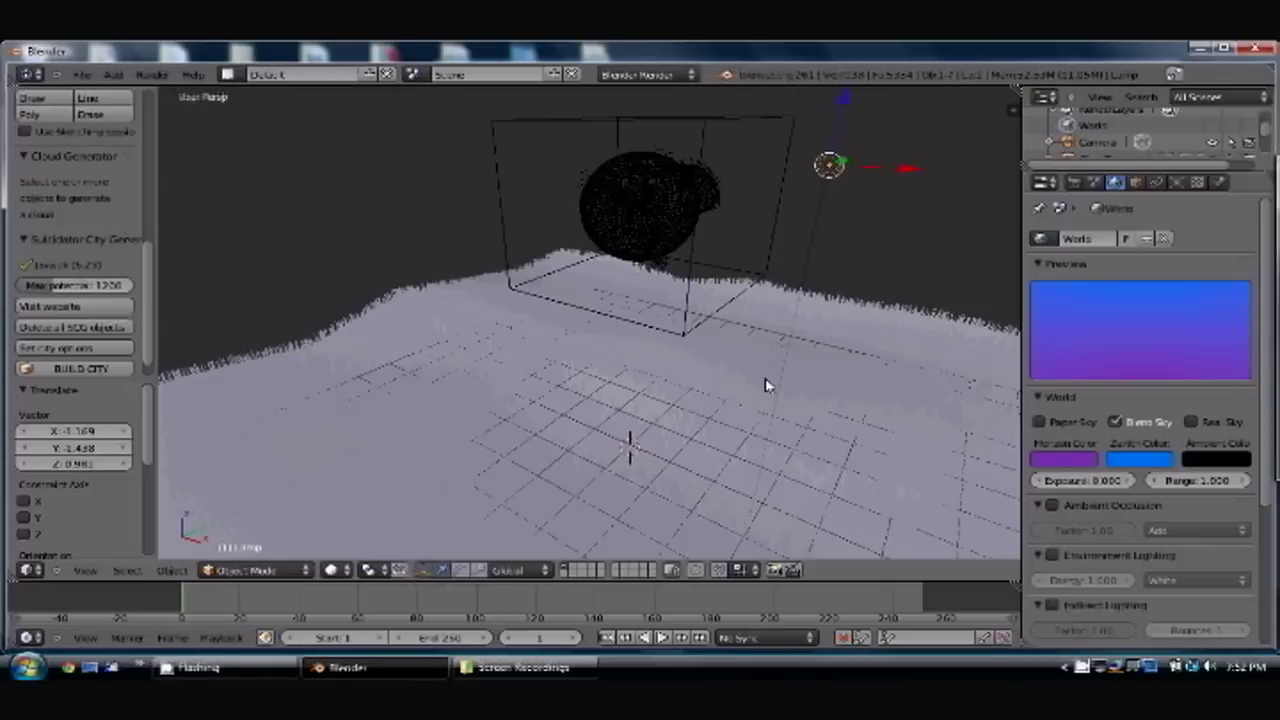
{"action": "key", "text": "shift+a"}
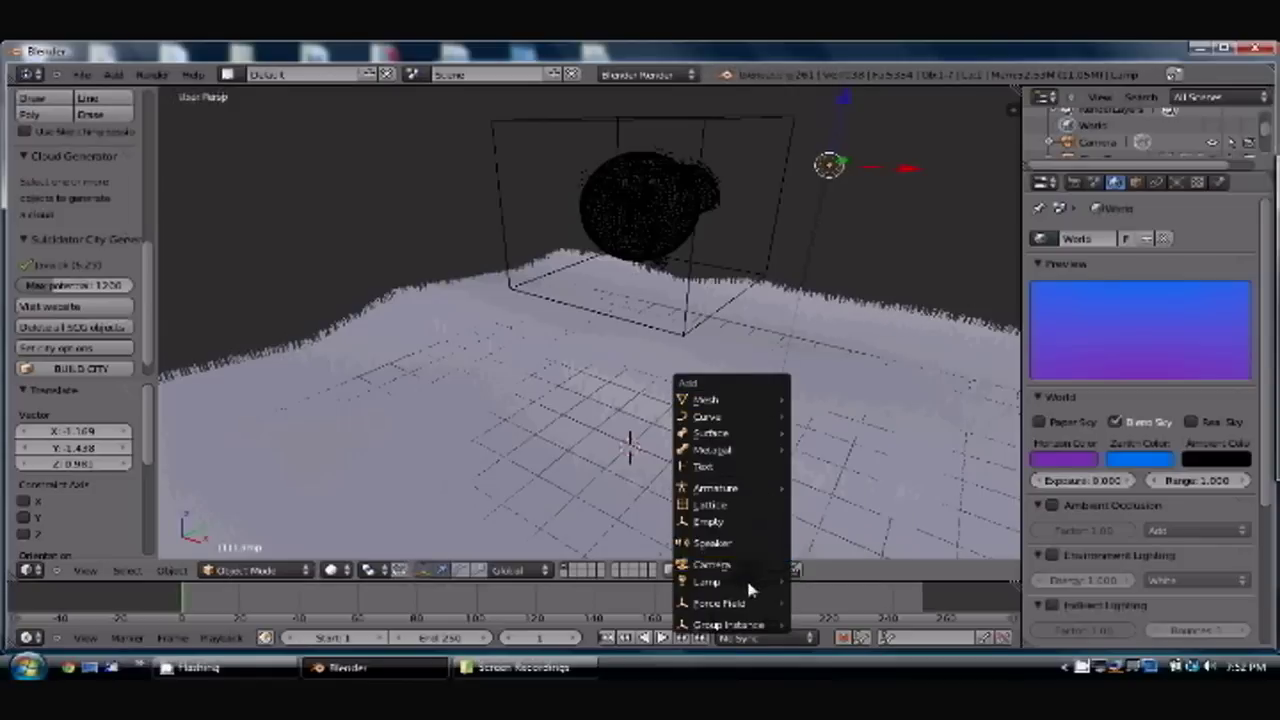
{"action": "mouse_move", "coordinate": [752, 583]}
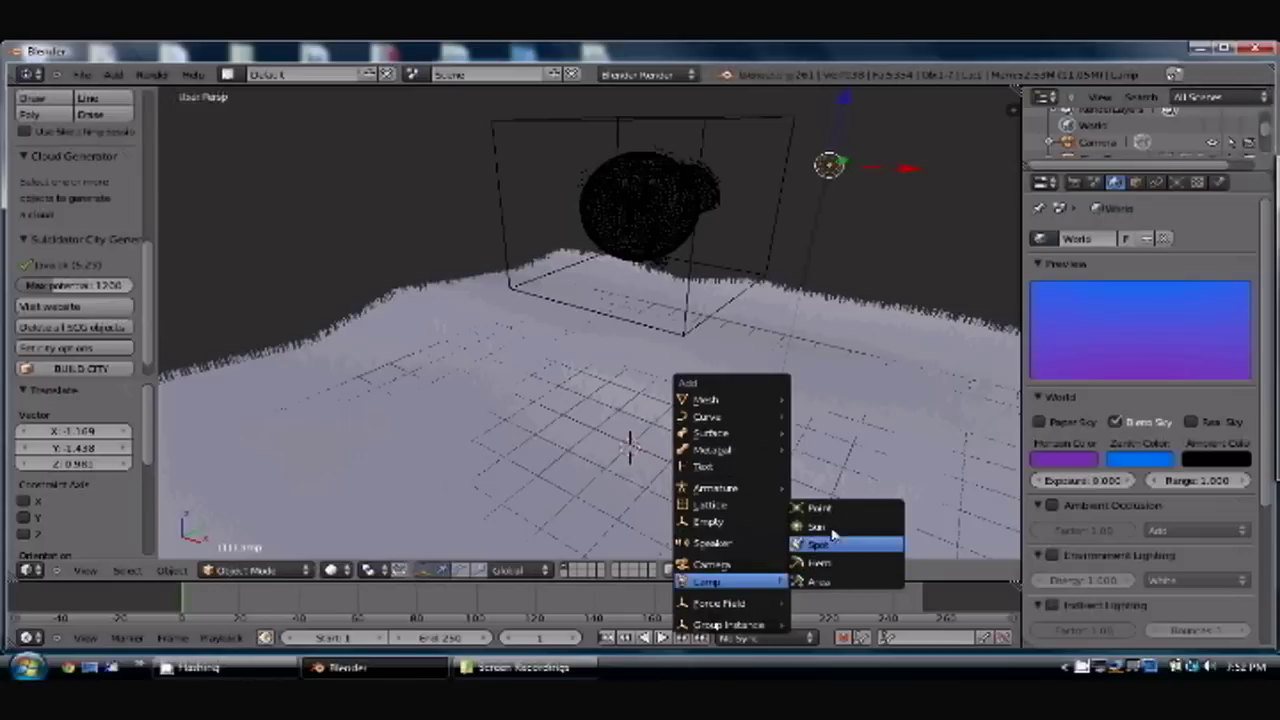
{"action": "left_click", "coordinate": [833, 528]}
{"action": "key", "text": "g"}
{"action": "key", "text": "x"}
{"action": "left_click", "coordinate": [889, 456]}
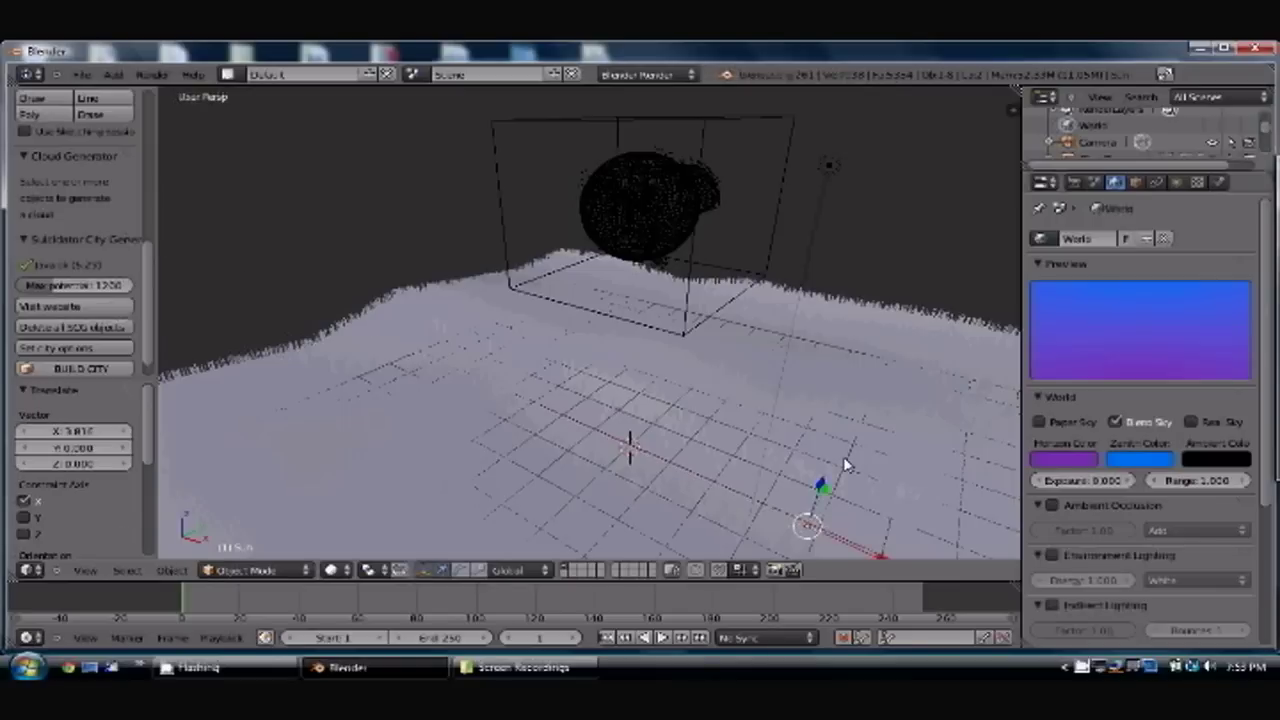
{"action": "key", "text": "g"}
{"action": "key", "text": "z"}
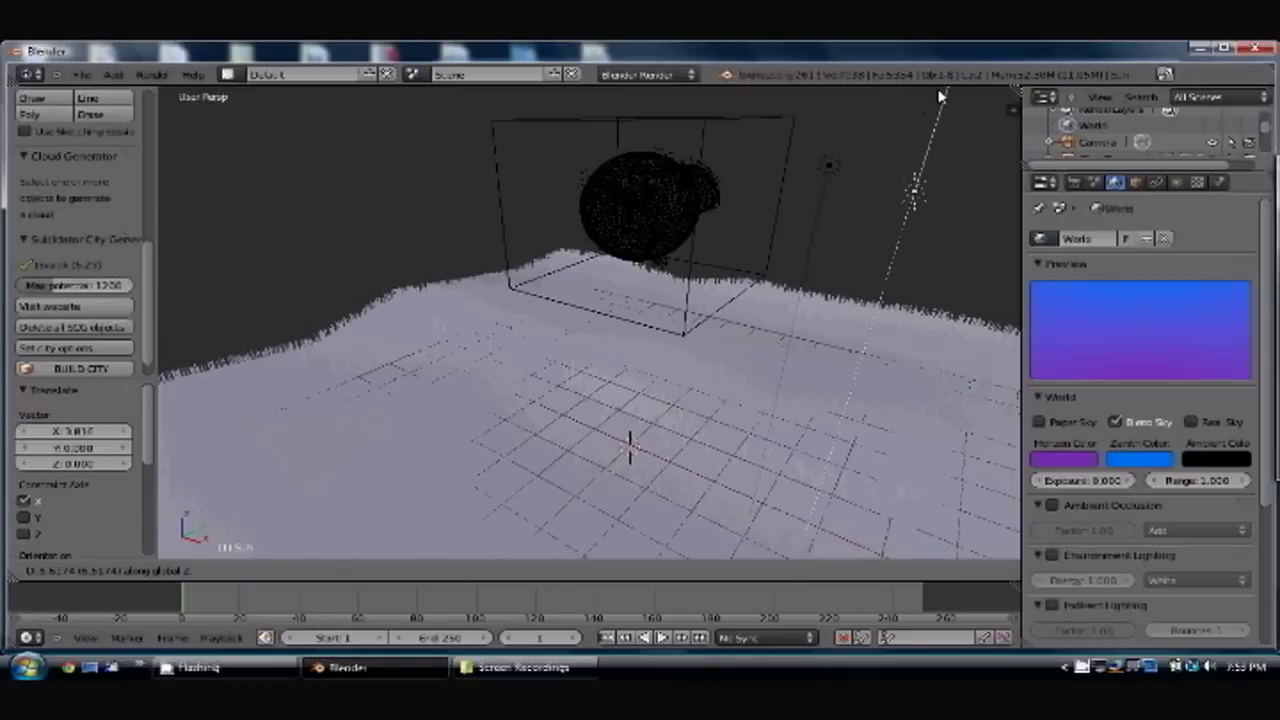
{"action": "left_click", "coordinate": [940, 120]}
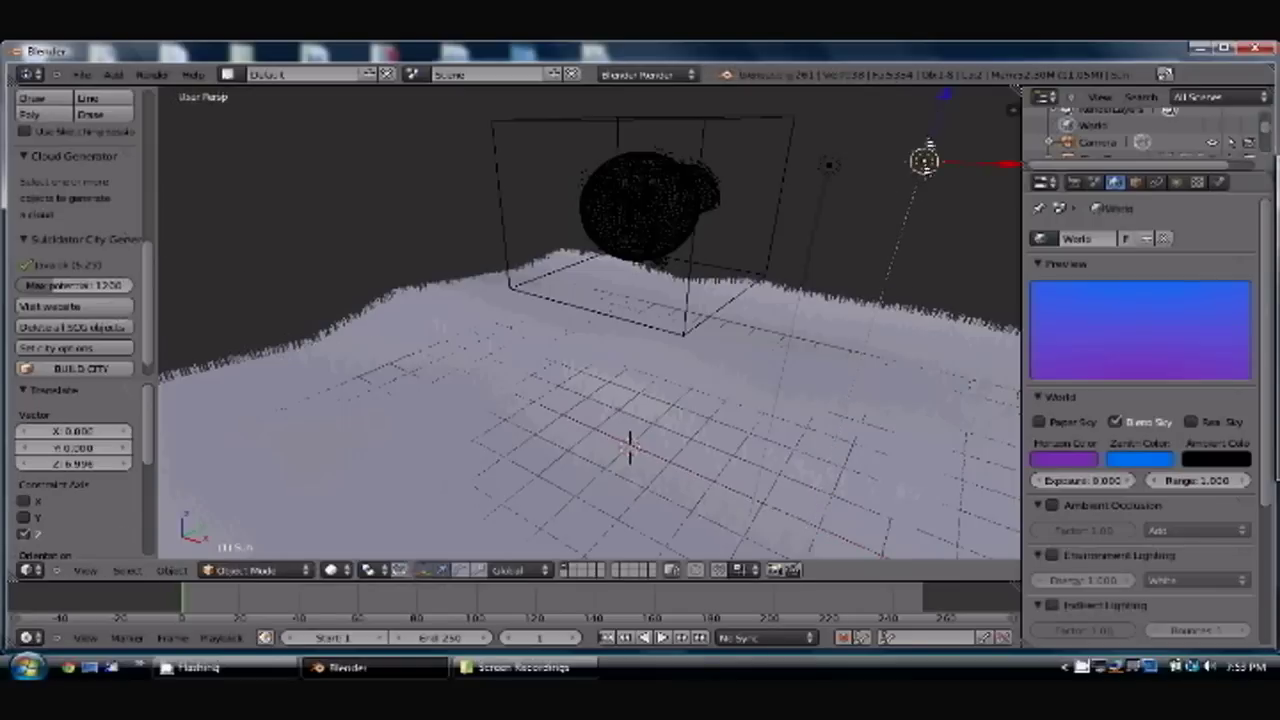
Rotate the Sun lamp about 39.9° so it points across the terrain, and render the scene.
{"action": "key", "text": "r"}
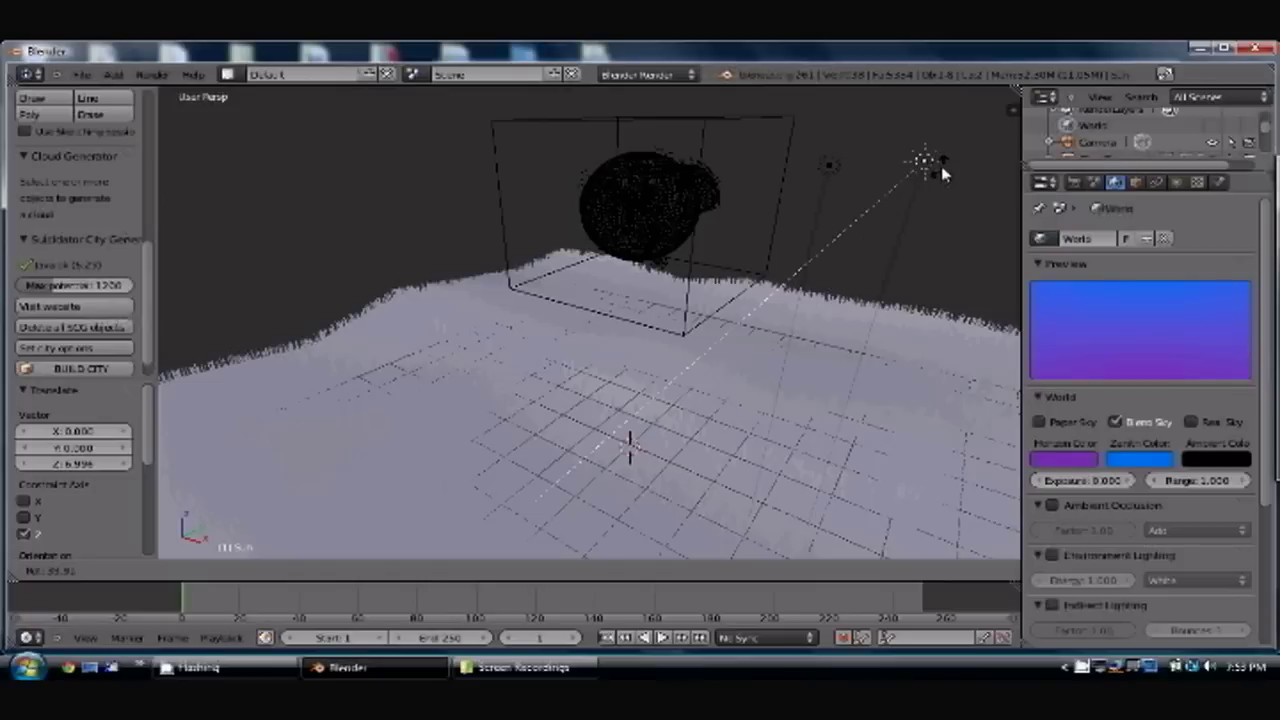
{"action": "left_click", "coordinate": [942, 175]}
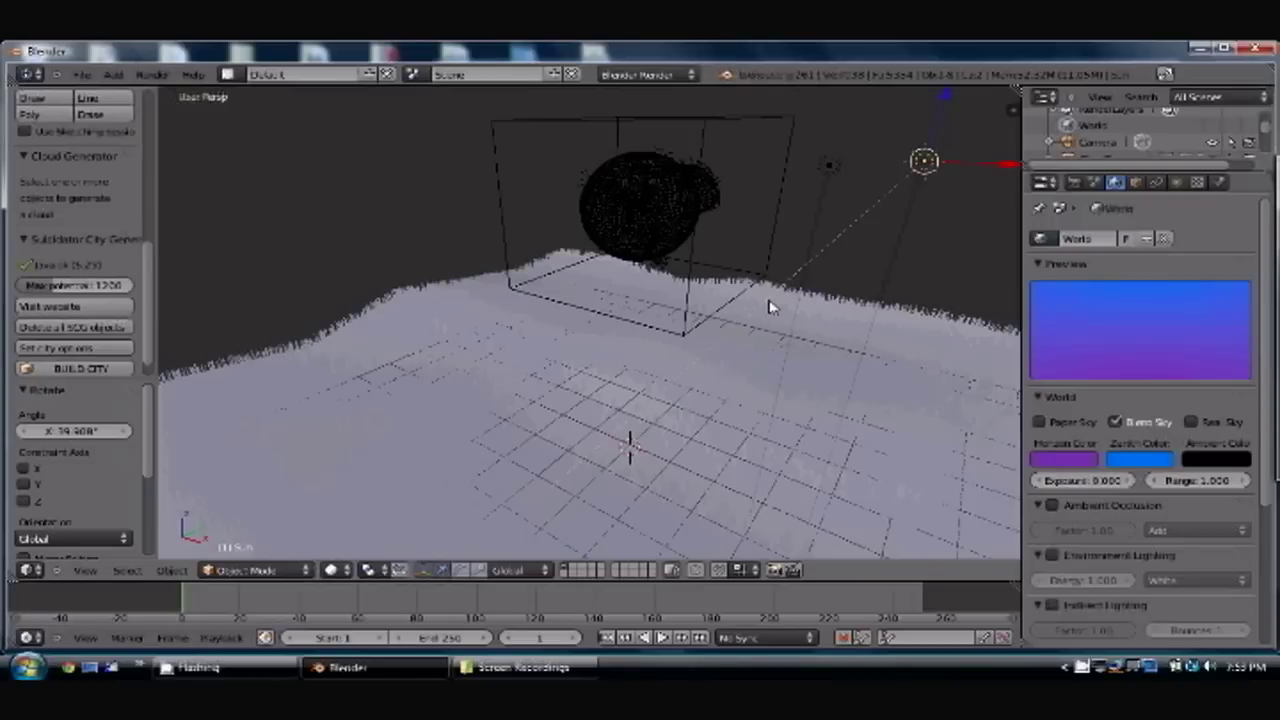
{"action": "key", "text": "F12"}
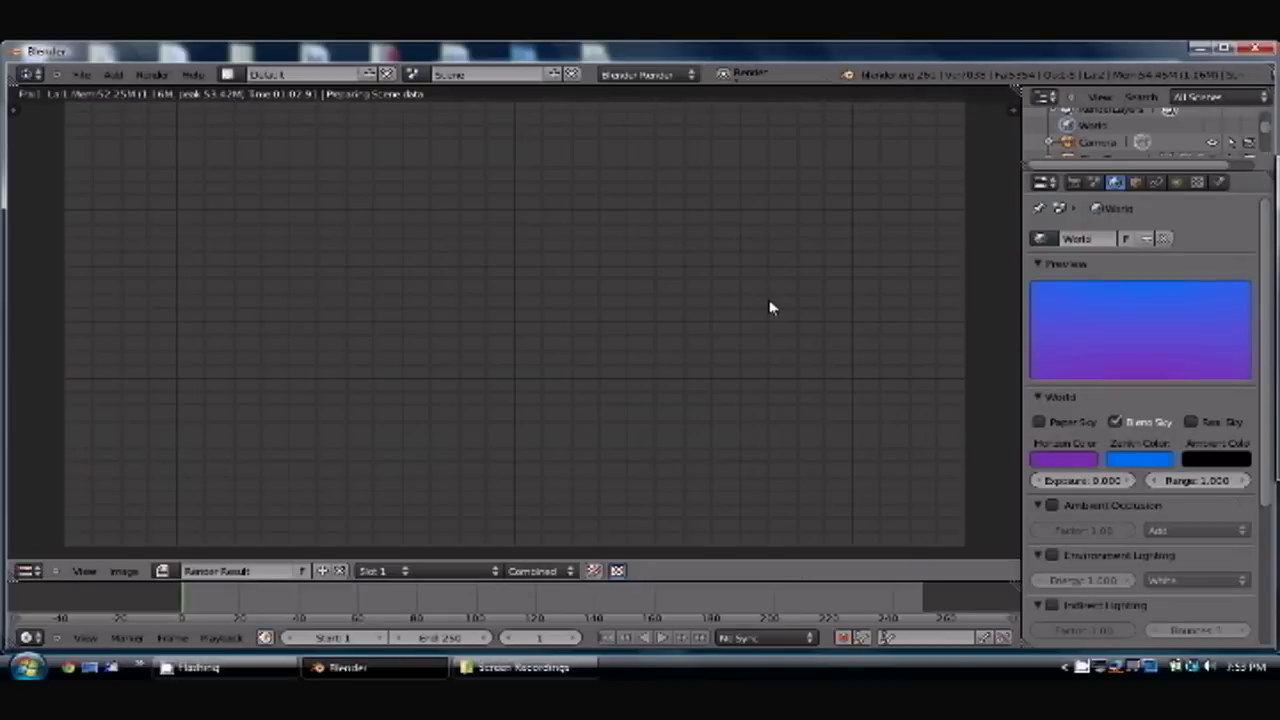